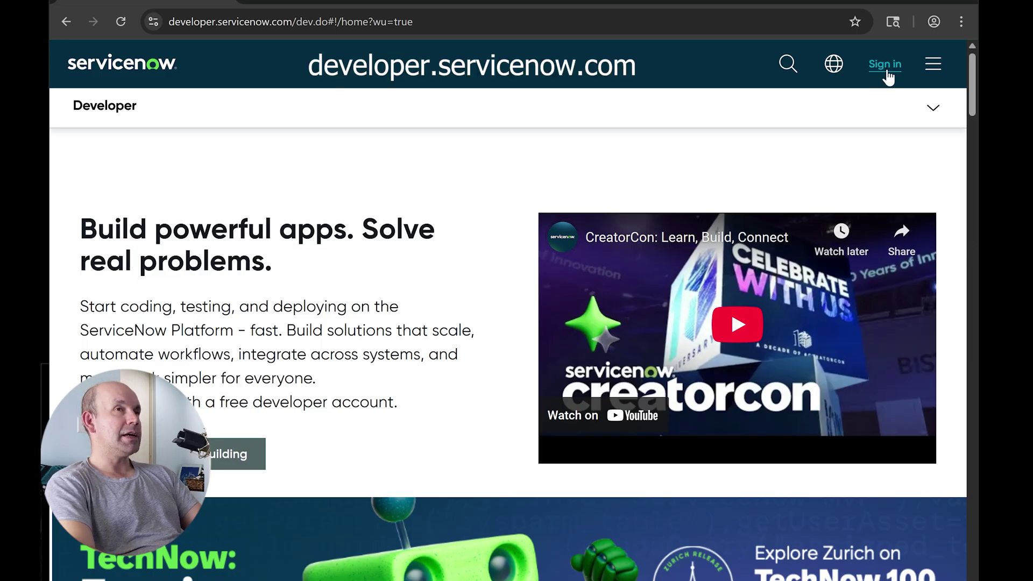
# Sign in to the ServiceNow Developer Portal with the account e-mail, continuing to the password step
pyautogui.click(885, 71)
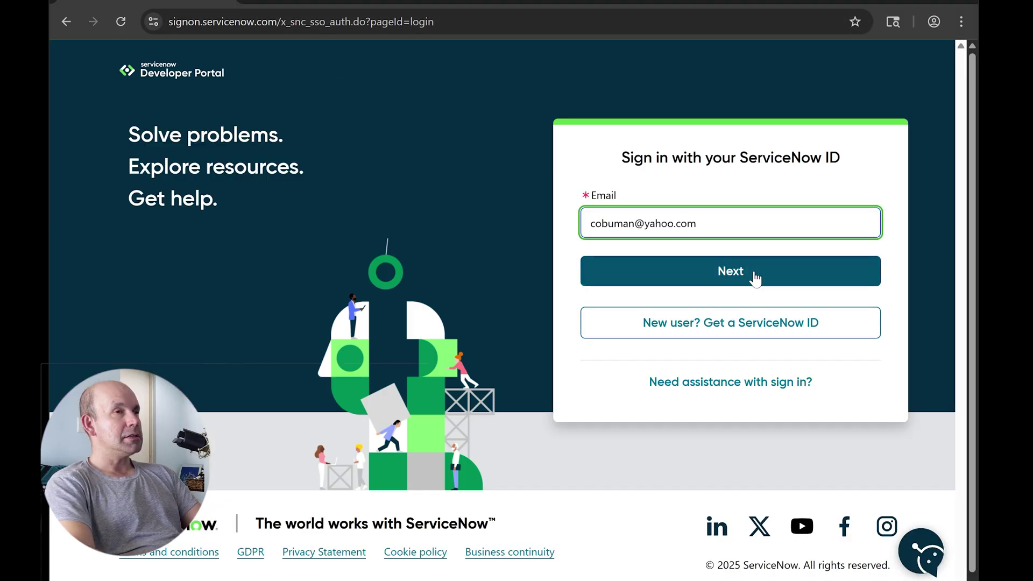
pyautogui.click(754, 277)
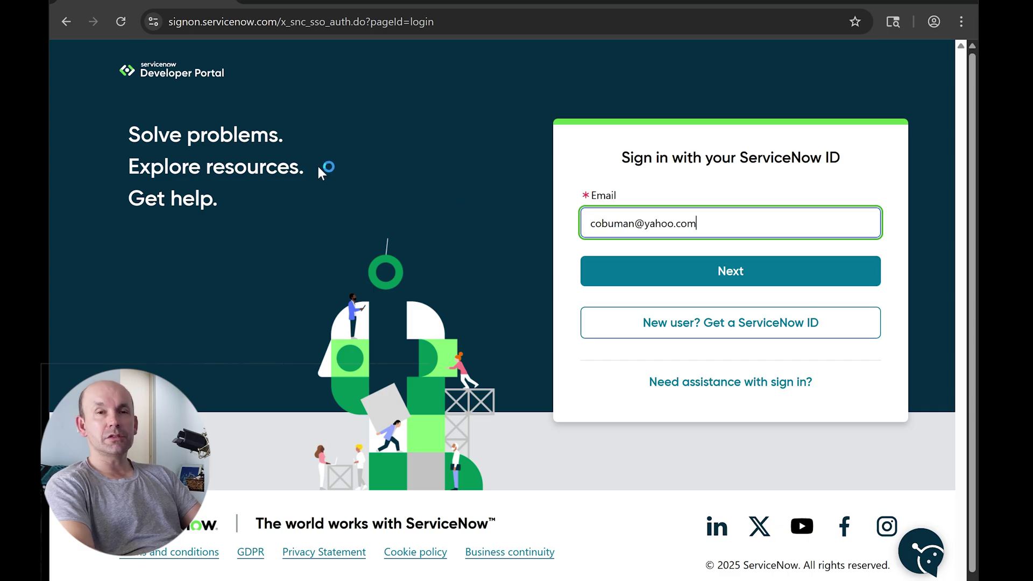
pyautogui.click(730, 272)
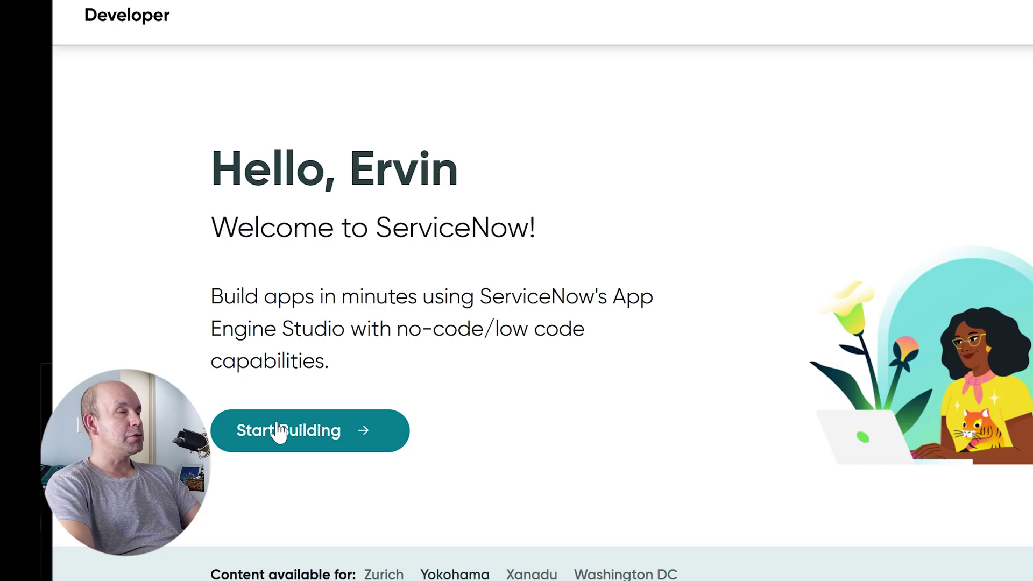
# Request a personal developer instance from the welcome page and wait while it is prepared
pyautogui.click(340, 440)
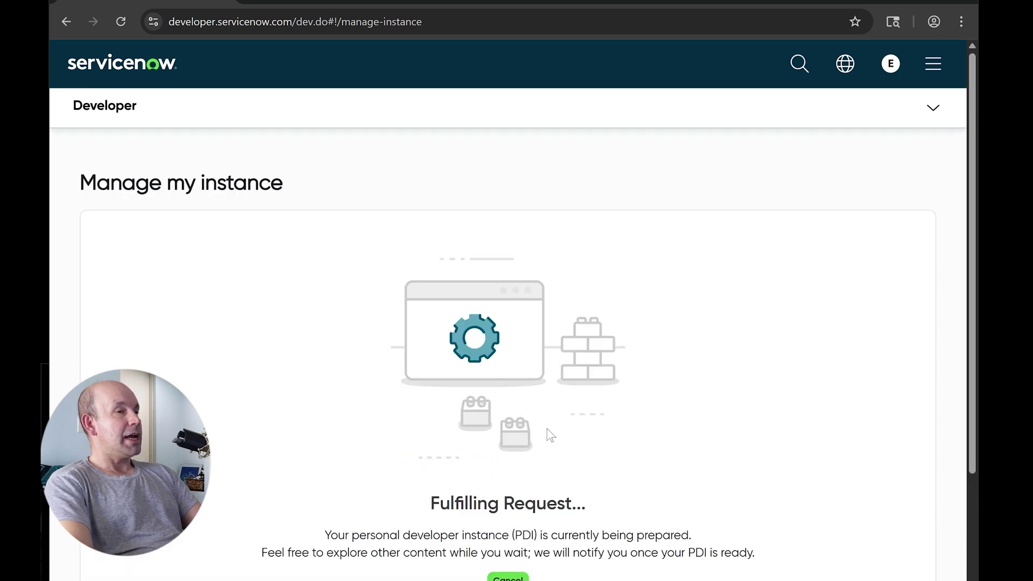
pyautogui.scroll(-3, 546, 430)
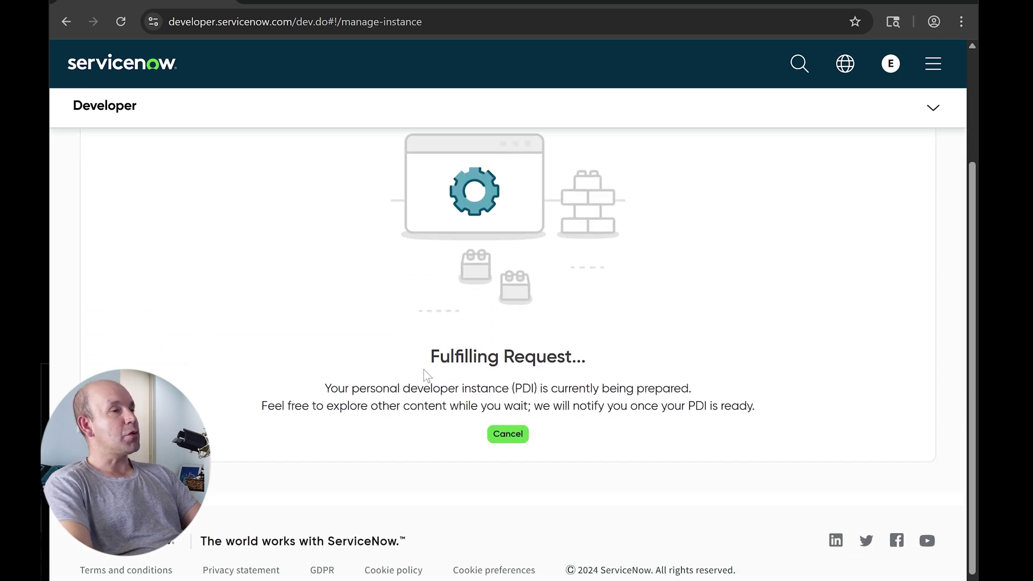
pyautogui.scroll(2, 403, 395)
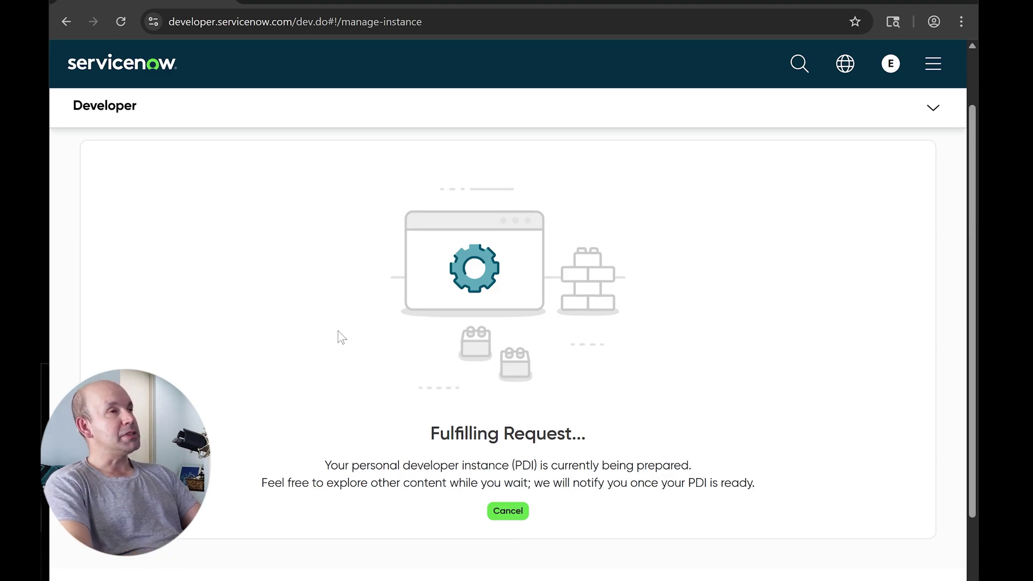
pyautogui.scroll(2, 339, 334)
pyautogui.scroll(-2, 450, 345)
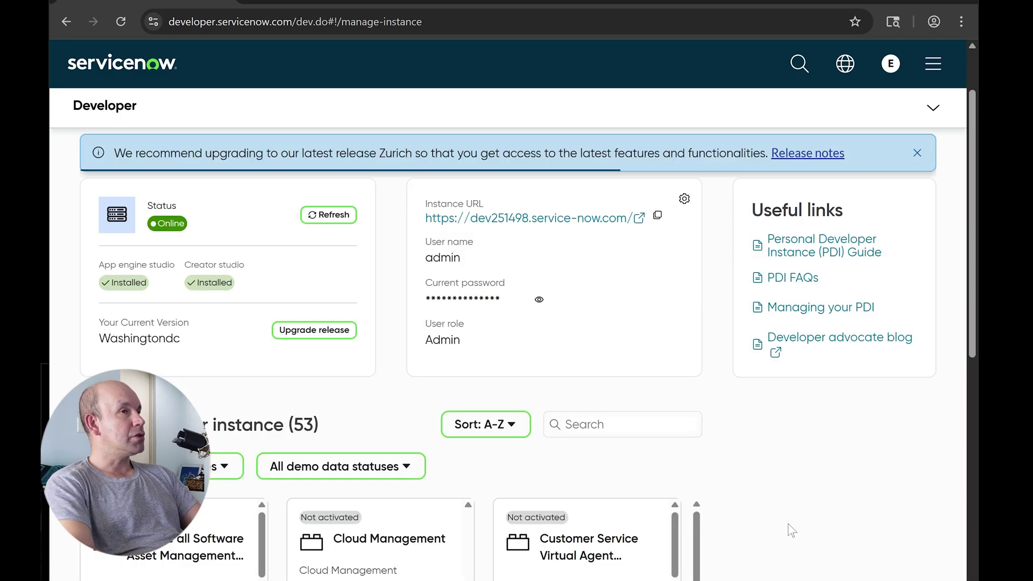
# Review the dev251498 instance URL, admin user name and role on Manage my instance
pyautogui.scroll(2, 791, 530)
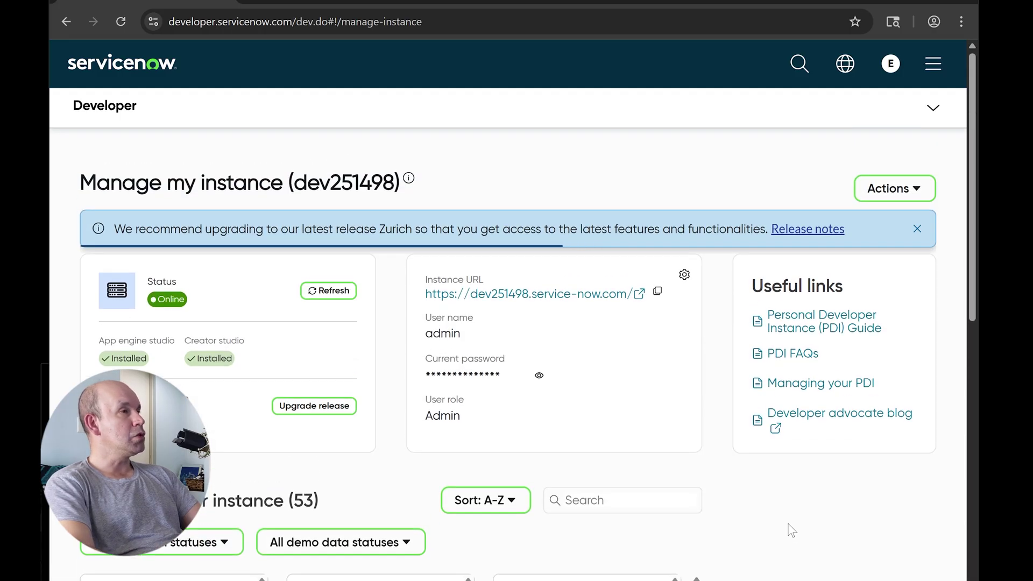
pyautogui.scroll(-2, 789, 528)
pyautogui.scroll(2, 788, 529)
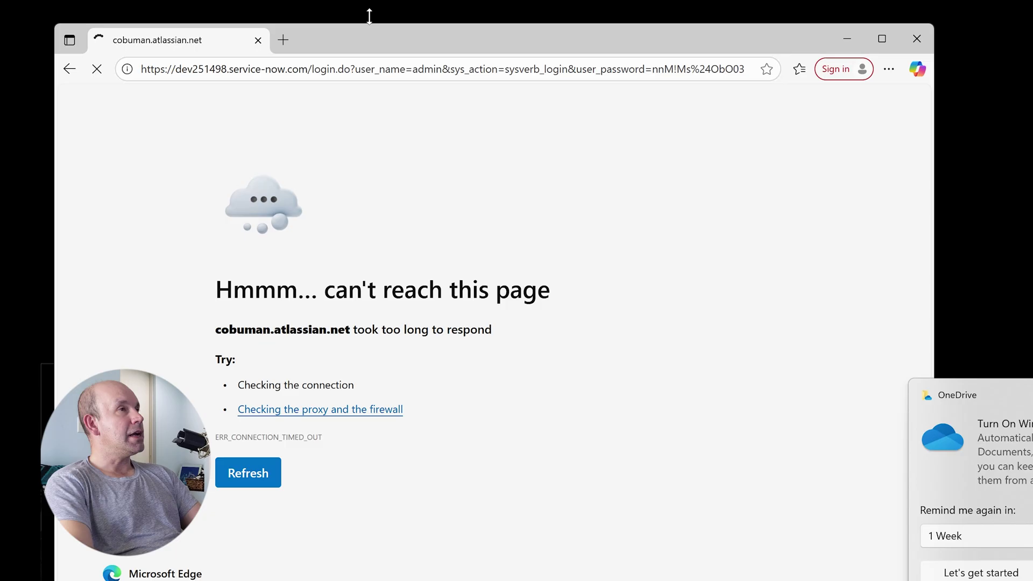
# Inspect the user_name=admin and user_password parameters in Edge's instance login address
pyautogui.moveTo(746, 69); pyautogui.dragTo(140, 68)
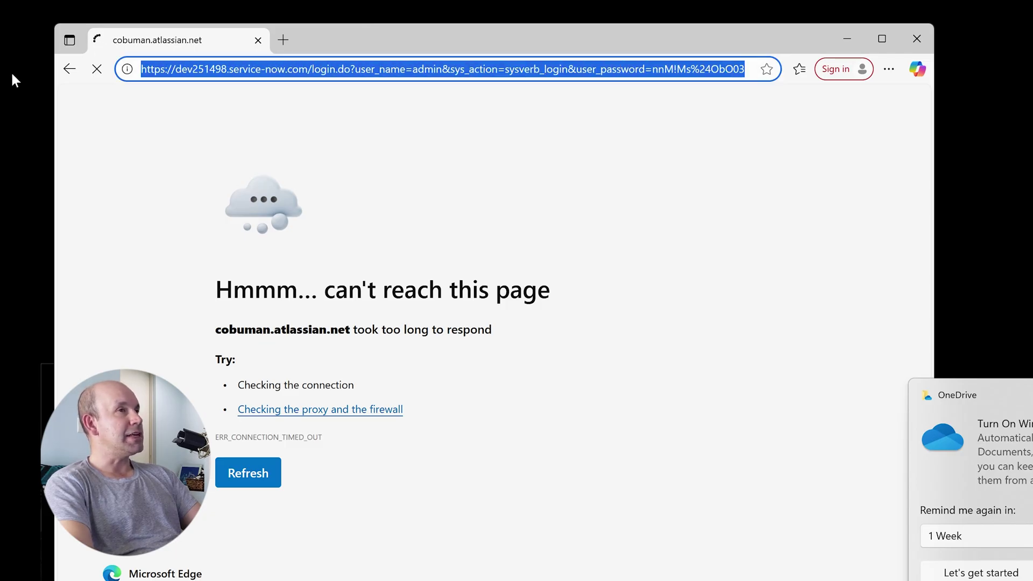
pyautogui.click(510, 68)
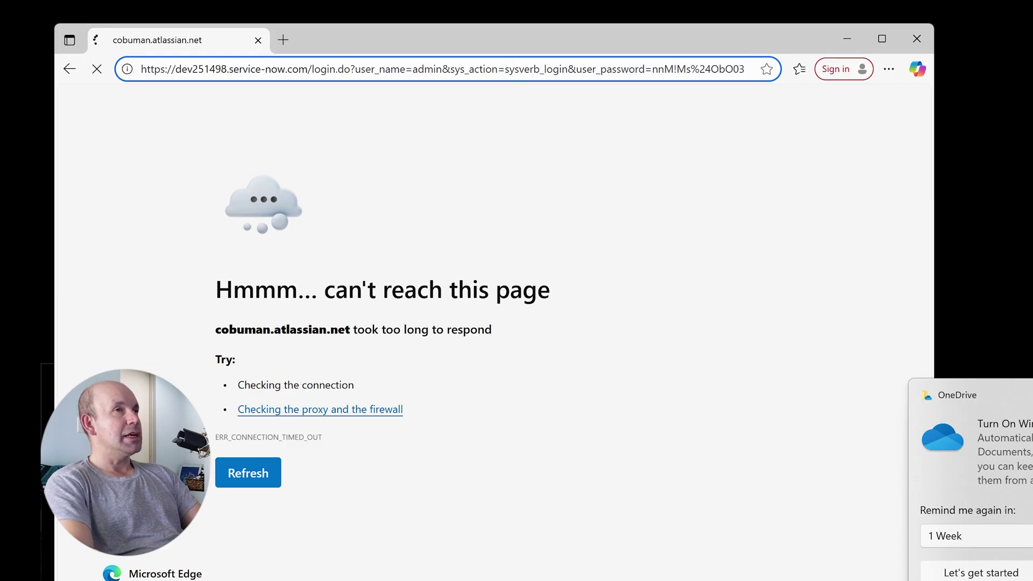
pyautogui.moveTo(657, 69); pyautogui.dragTo(740, 69)
pyautogui.moveTo(600, 69); pyautogui.dragTo(674, 69)
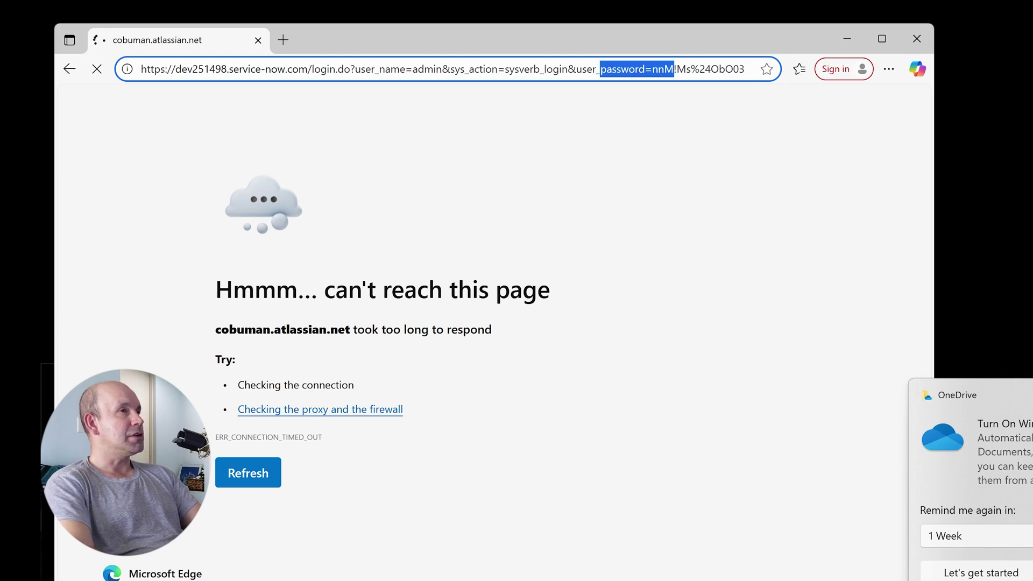
pyautogui.moveTo(355, 69); pyautogui.dragTo(442, 69)
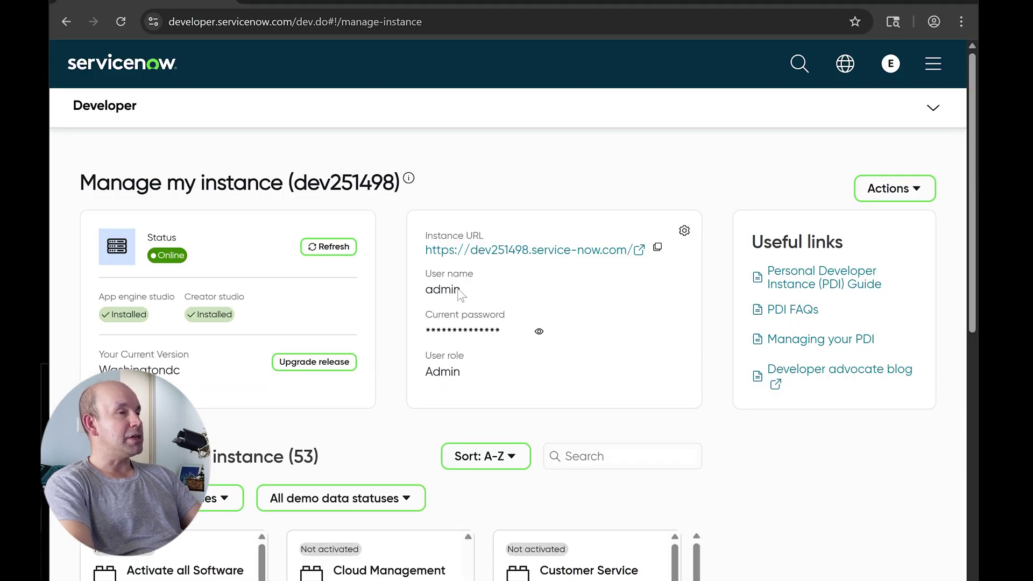
# Show the dev251498 instance's current admin password
pyautogui.click(540, 334)
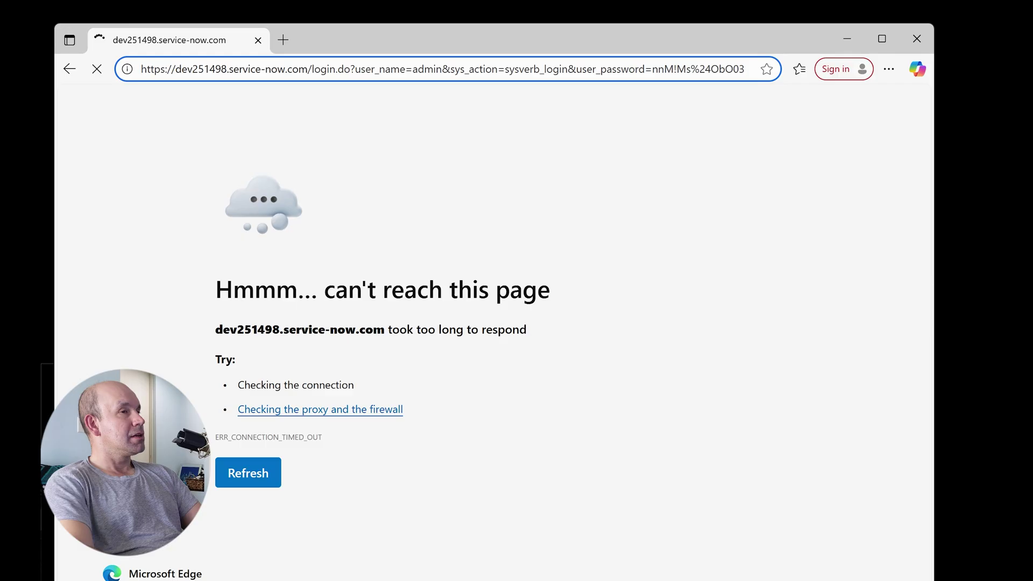
# Reload the dev251498 login address in Edge after its connection timed out
pyautogui.moveTo(215, 329); pyautogui.dragTo(272, 330)
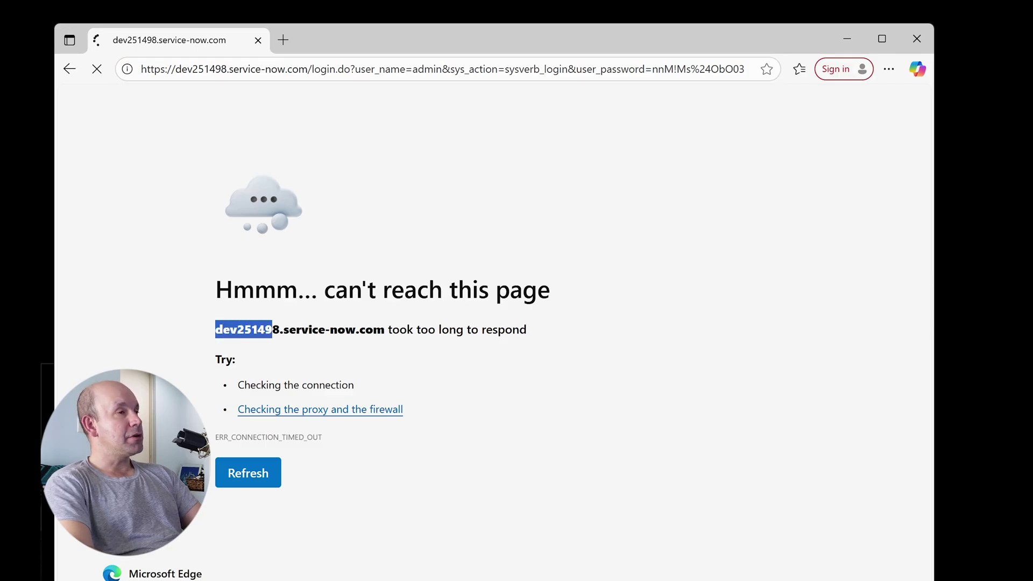
pyautogui.click(302, 331)
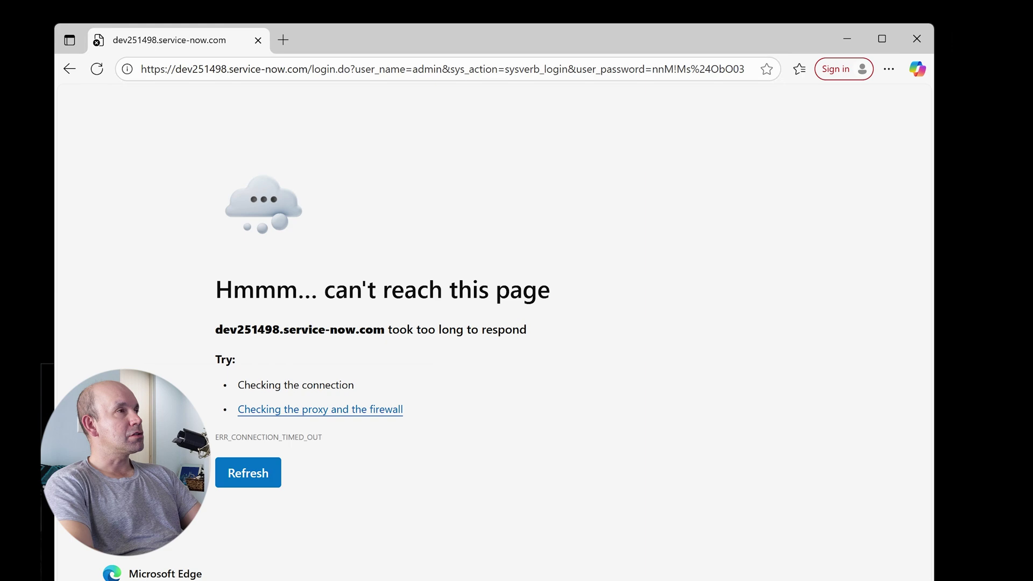
pyautogui.click(476, 69)
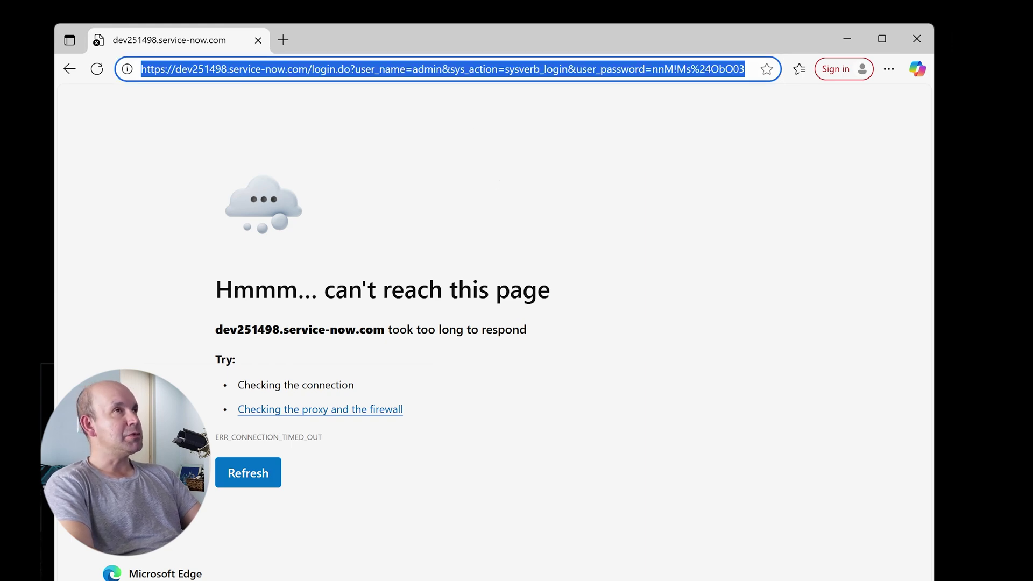
pyautogui.press('Return')
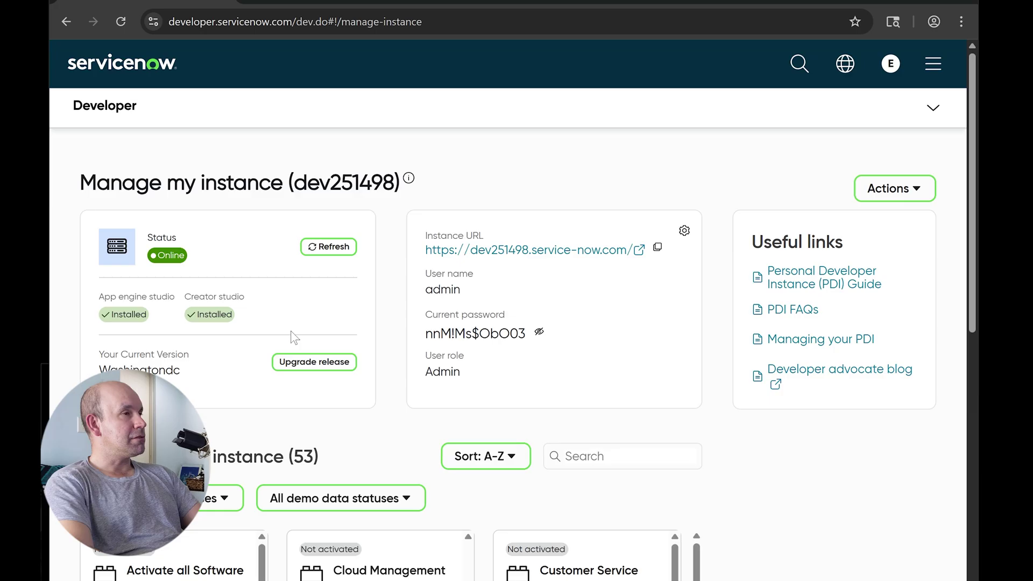
# Refresh the dev251498 instance status in the Status card so it rechecks as Online
pyautogui.scroll(-1, 230, 353)
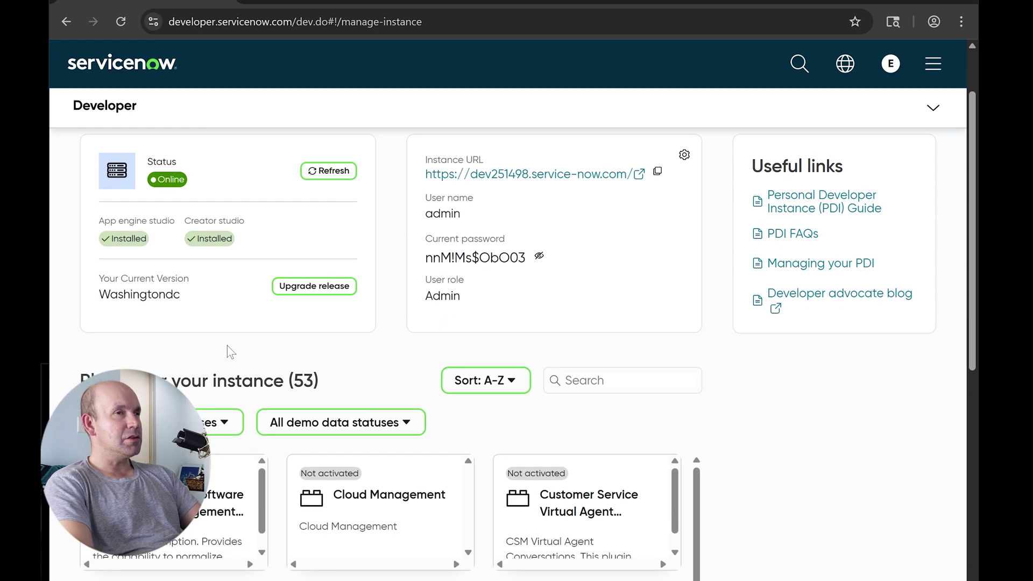
pyautogui.scroll(-4, 227, 345)
pyautogui.scroll(5, 227, 346)
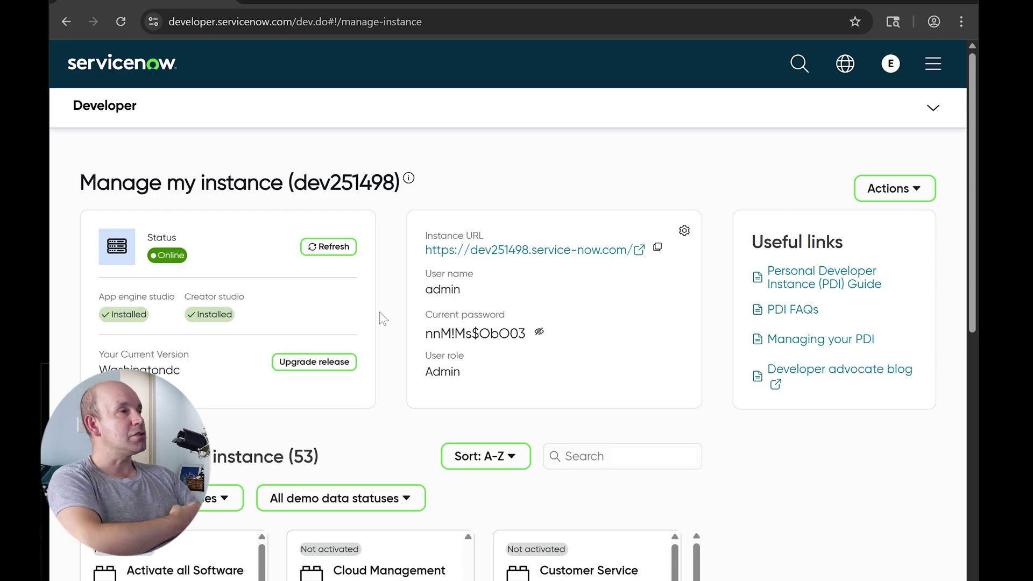
pyautogui.click(329, 248)
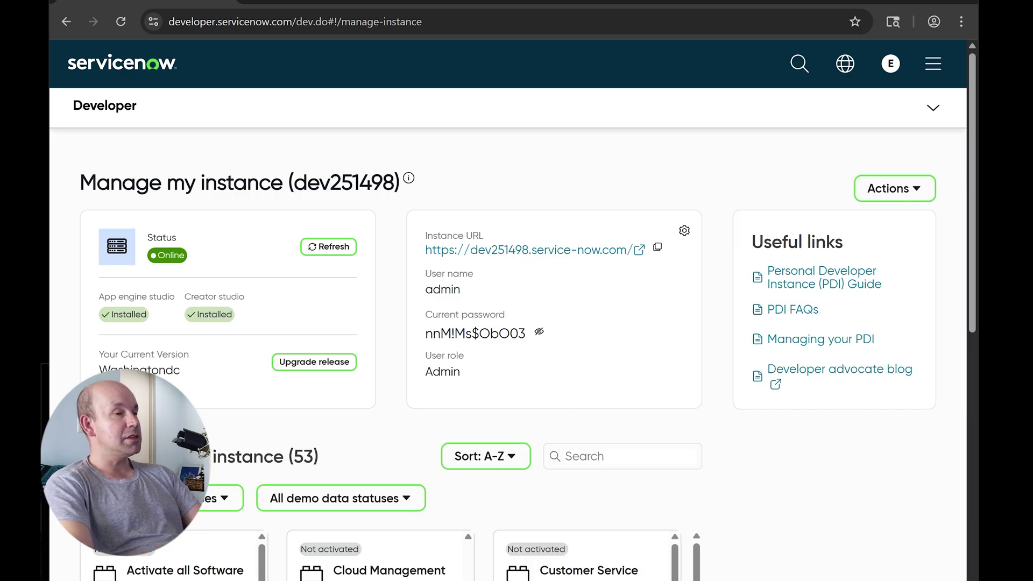
# Resubmit the dev251498 login address in Edge to reach the instance's Creator Studio home
pyautogui.moveTo(505, 580)
pyautogui.click(504, 541)
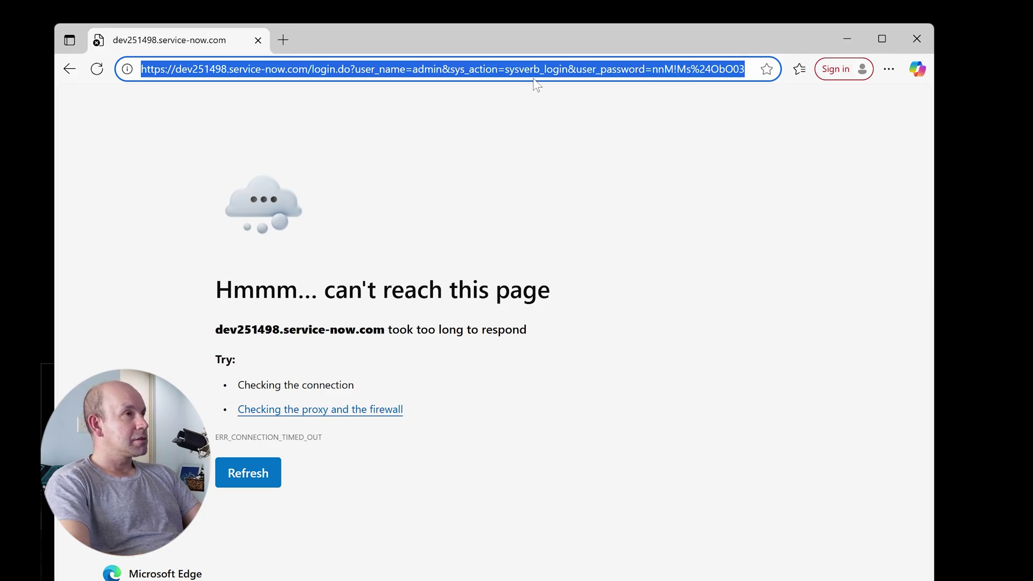
pyautogui.press('Return')
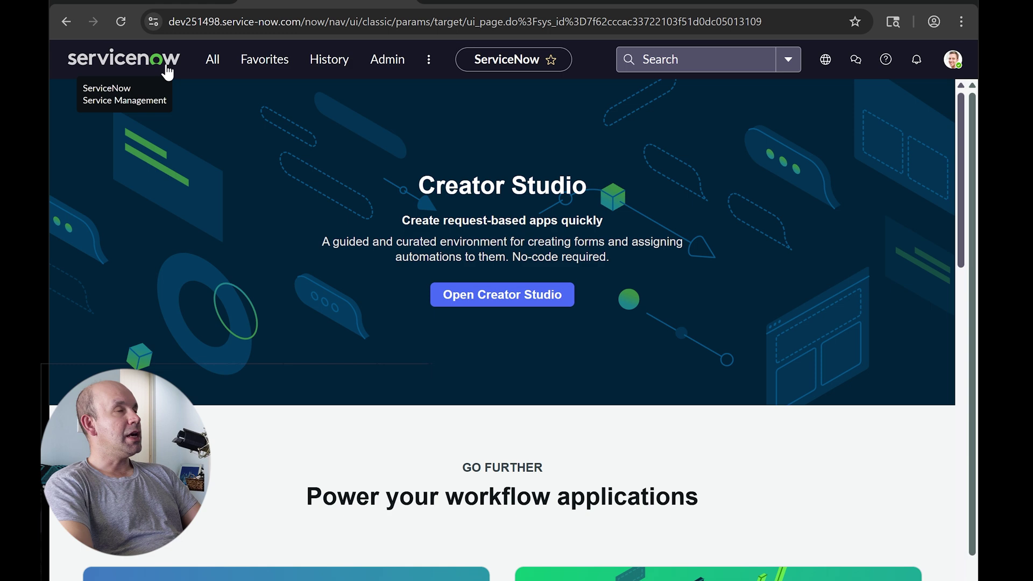
# Filter the All menu for 'users' and open Organization > Users
pyautogui.click(218, 62)
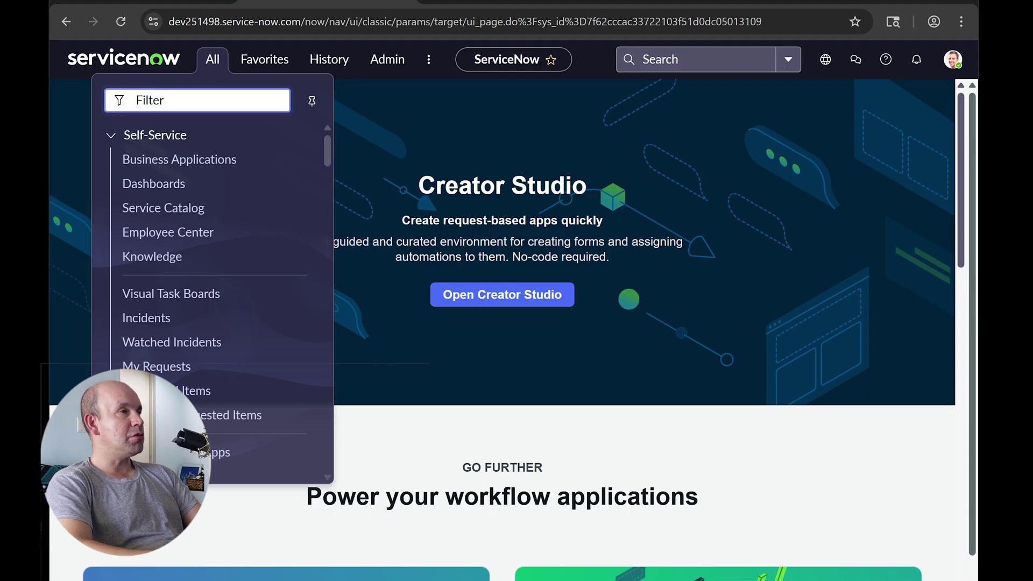
pyautogui.write('user')
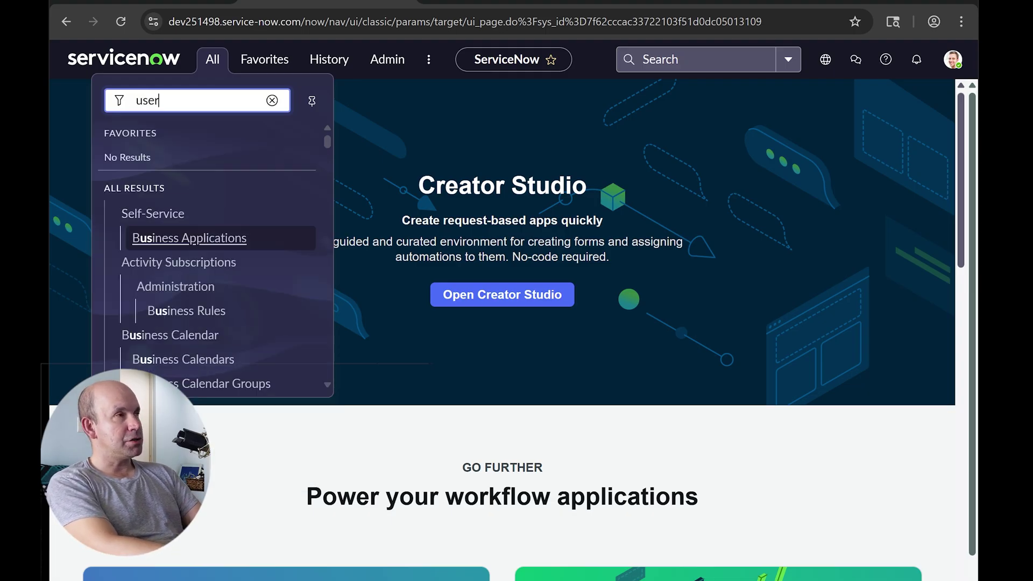
pyautogui.write('s')
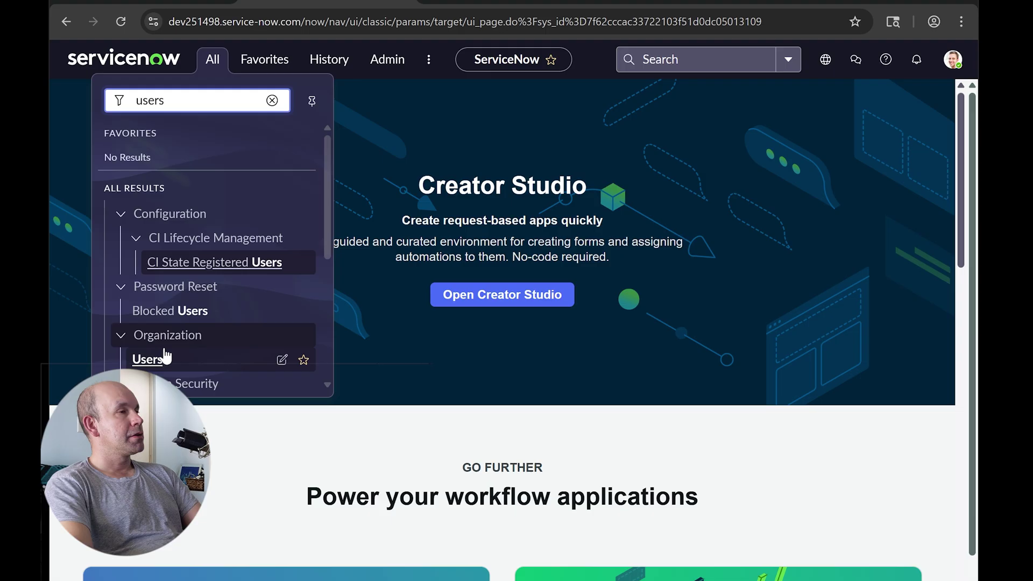
pyautogui.click(165, 356)
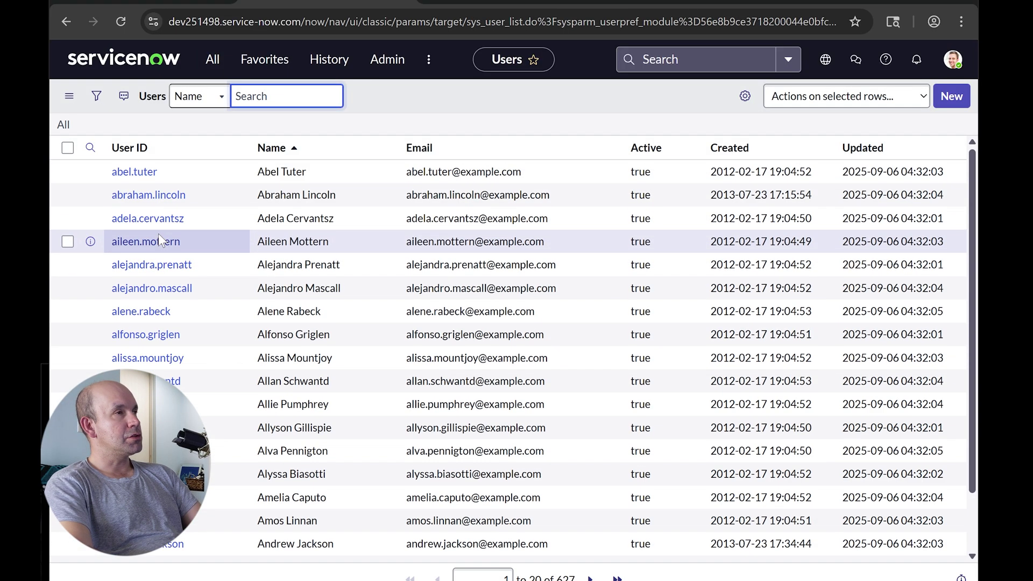
# Start a new user with User ID 'newuser', first name 'user' and last name 'user'
pyautogui.click(954, 102)
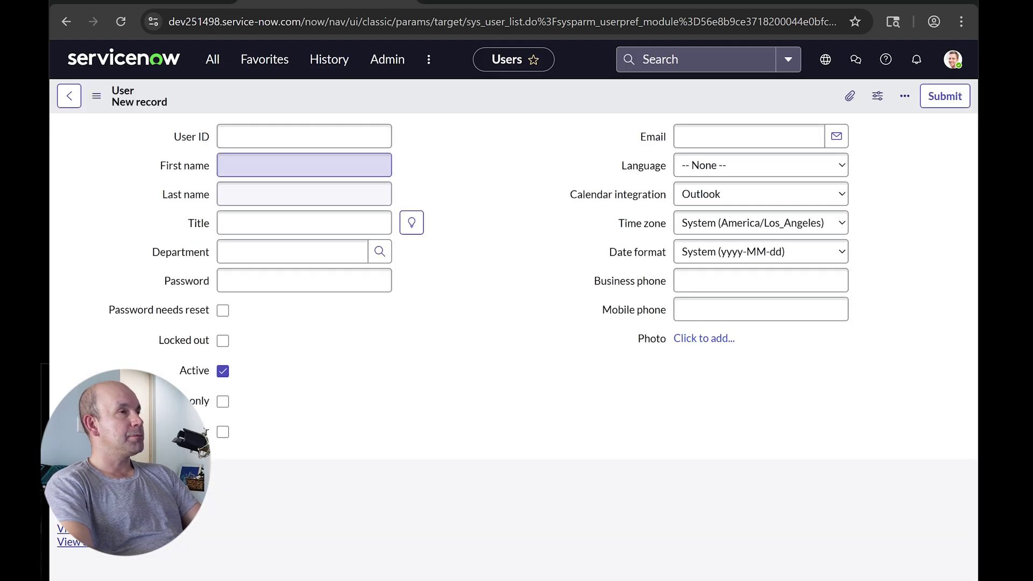
pyautogui.click(304, 136)
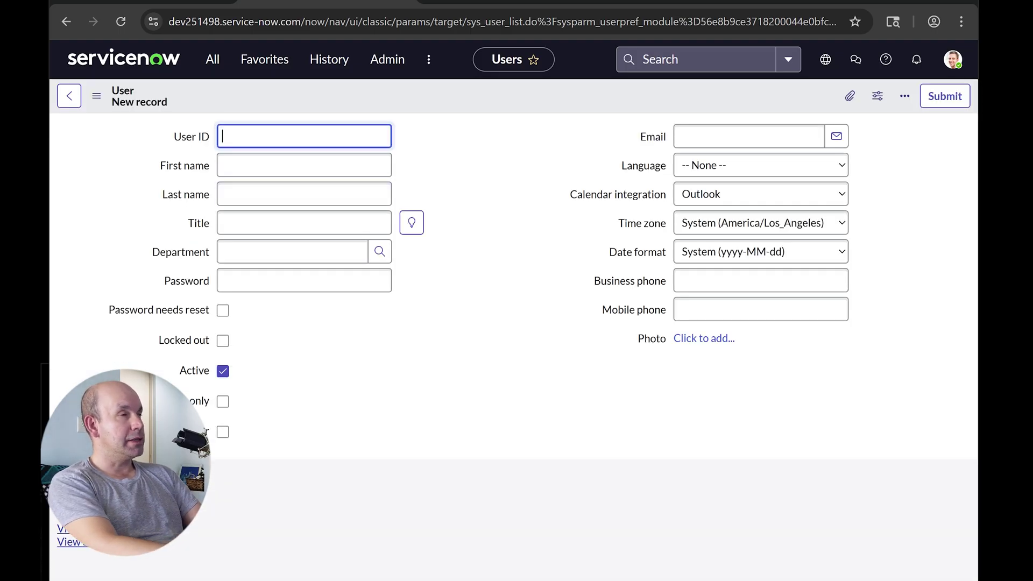
pyautogui.write('new')
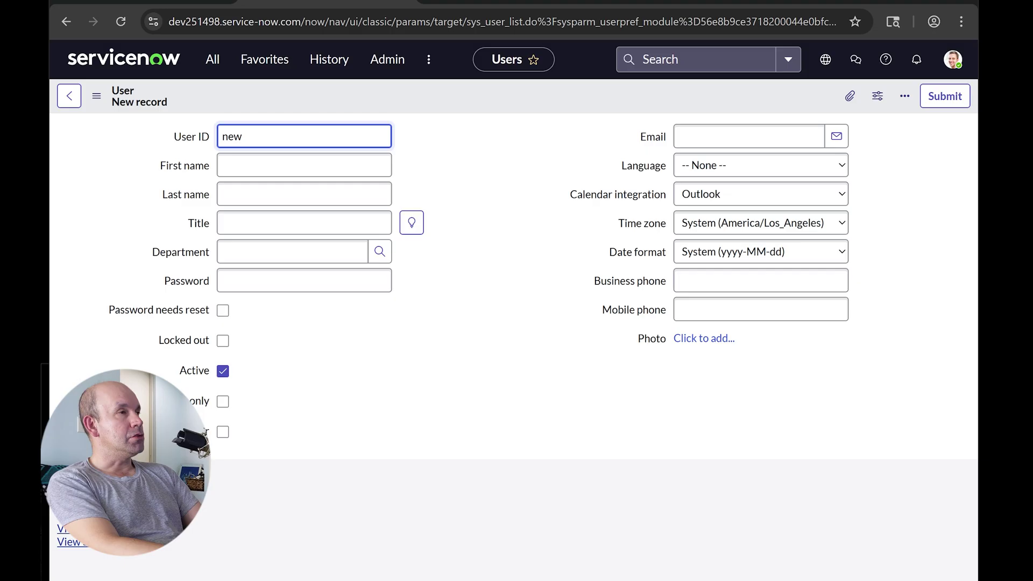
pyautogui.press('Tab')
pyautogui.write('user')
pyautogui.press('Tab')
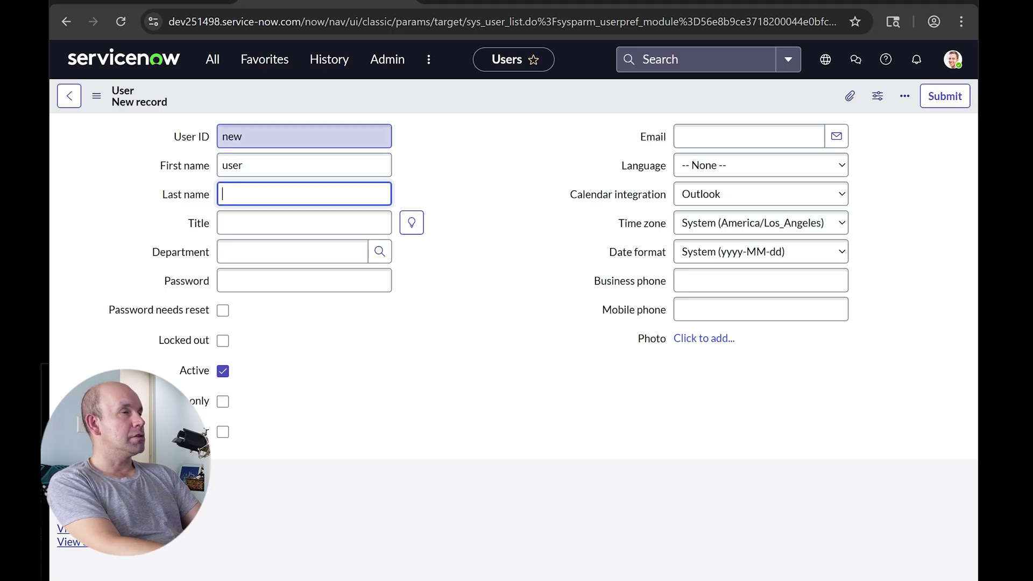
pyautogui.write('user')
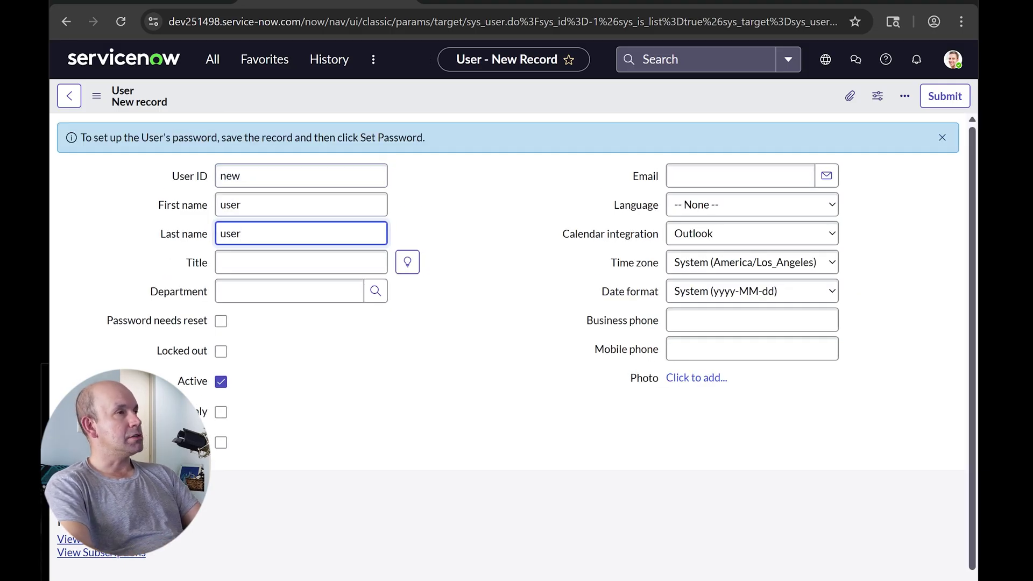
pyautogui.click(301, 176)
pyautogui.write('user')
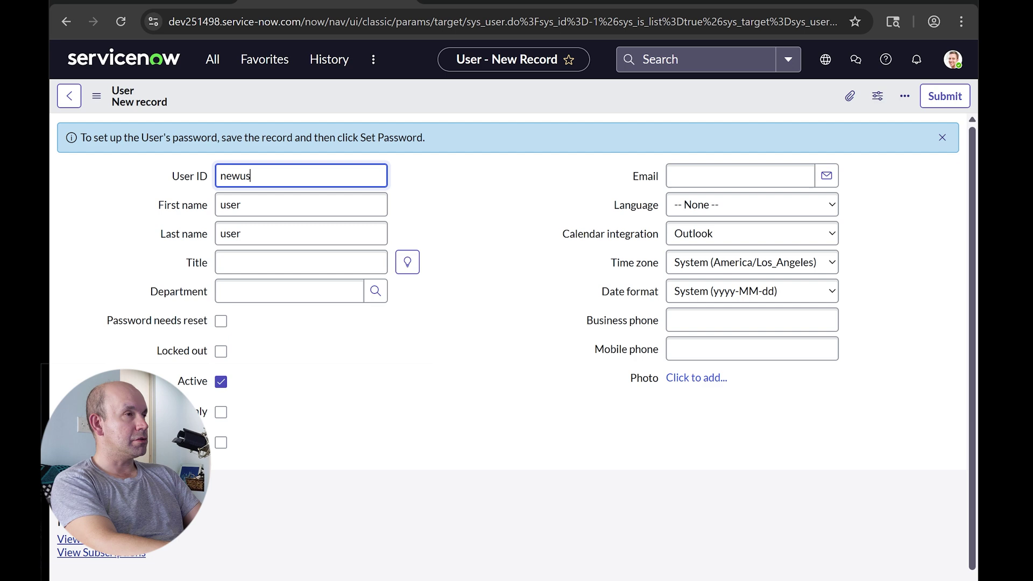
# Set the new user's Department to IT via the department lookup
pyautogui.click(301, 262)
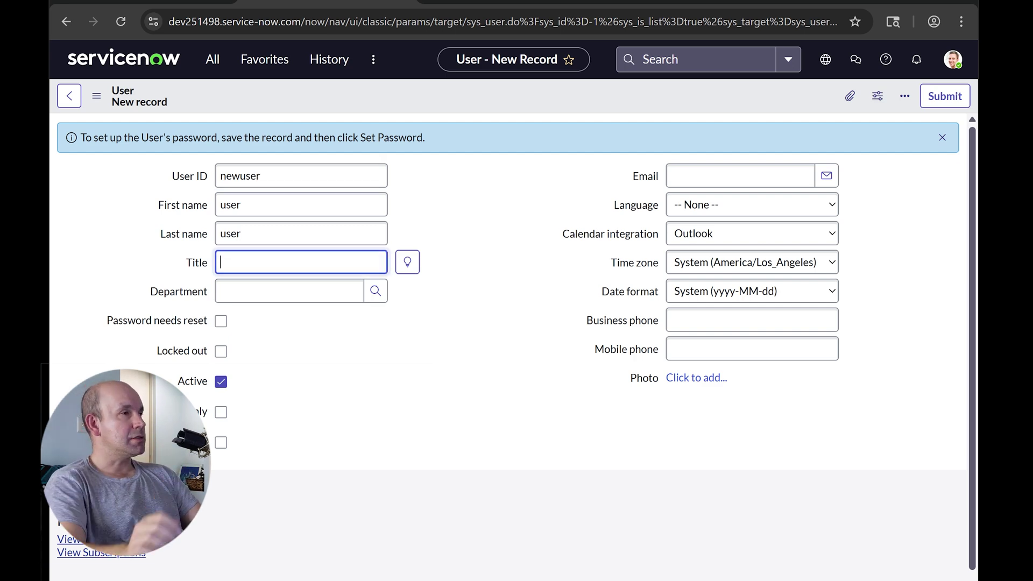
pyautogui.click(295, 295)
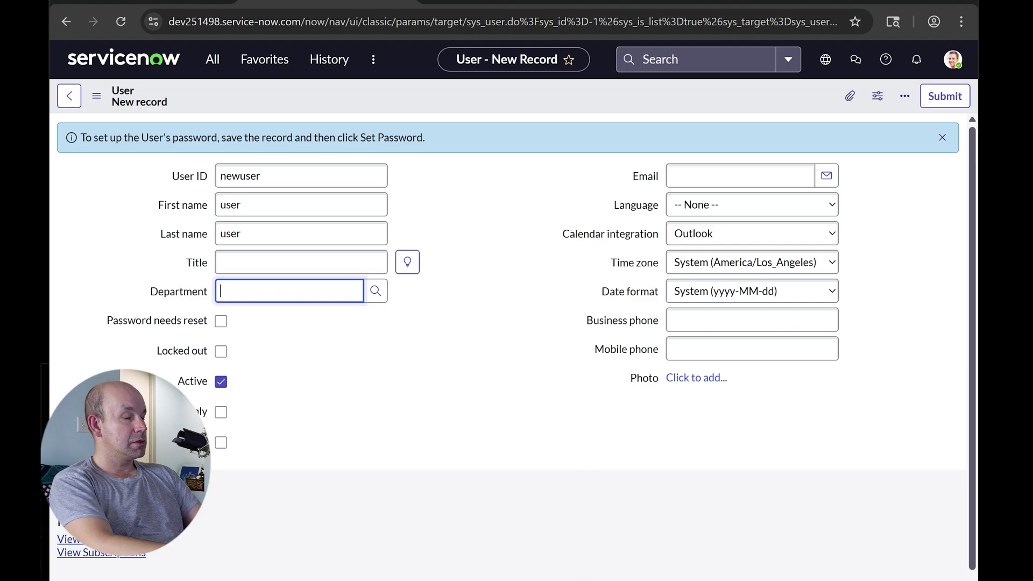
pyautogui.click(375, 293)
pyautogui.moveTo(221, 185); pyautogui.dragTo(583, 163)
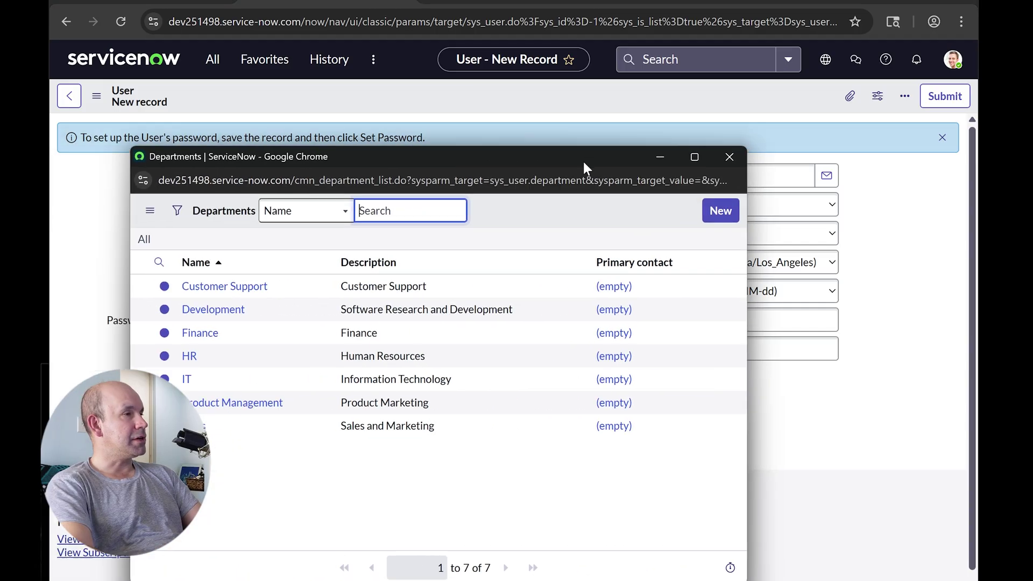
pyautogui.click(196, 378)
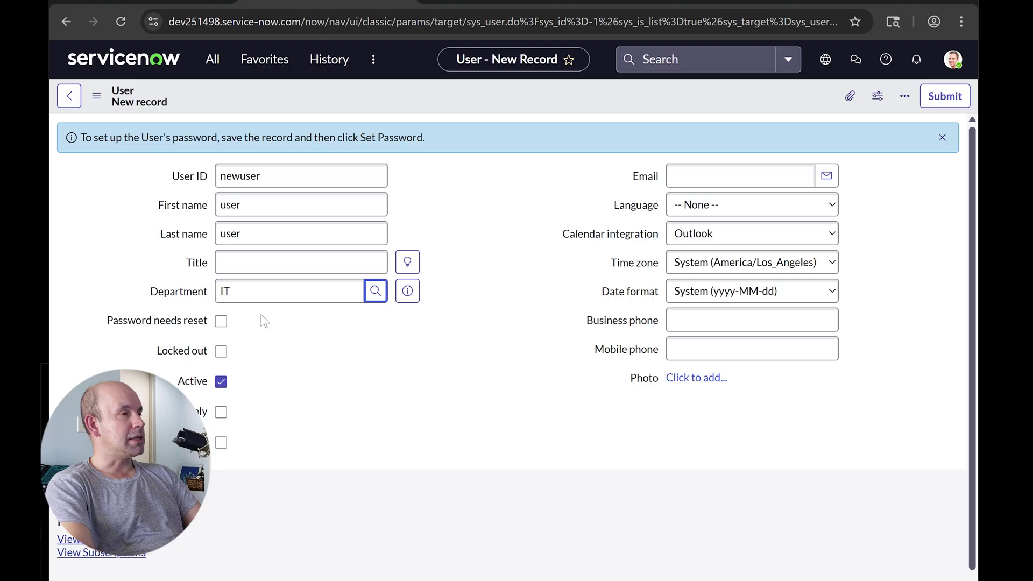
pyautogui.scroll(-1, 253, 341)
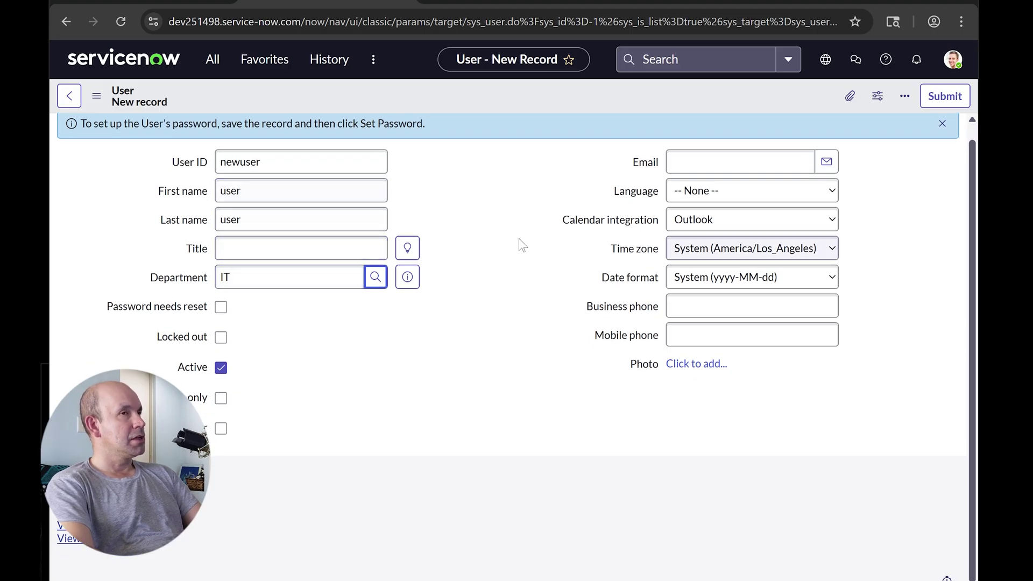
pyautogui.click(748, 161)
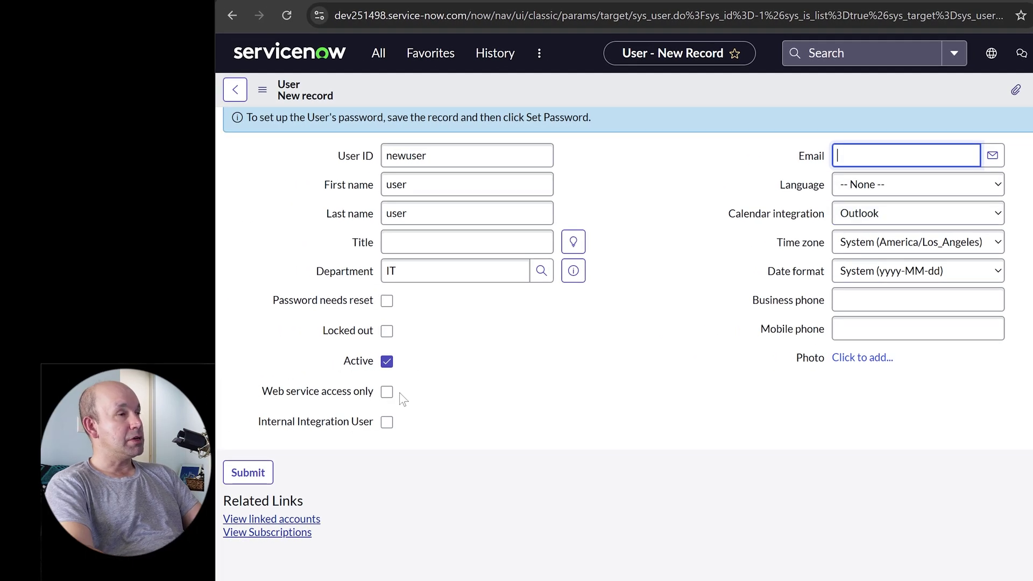
# Save the new user record and search the Users list for testuser
pyautogui.click(250, 472)
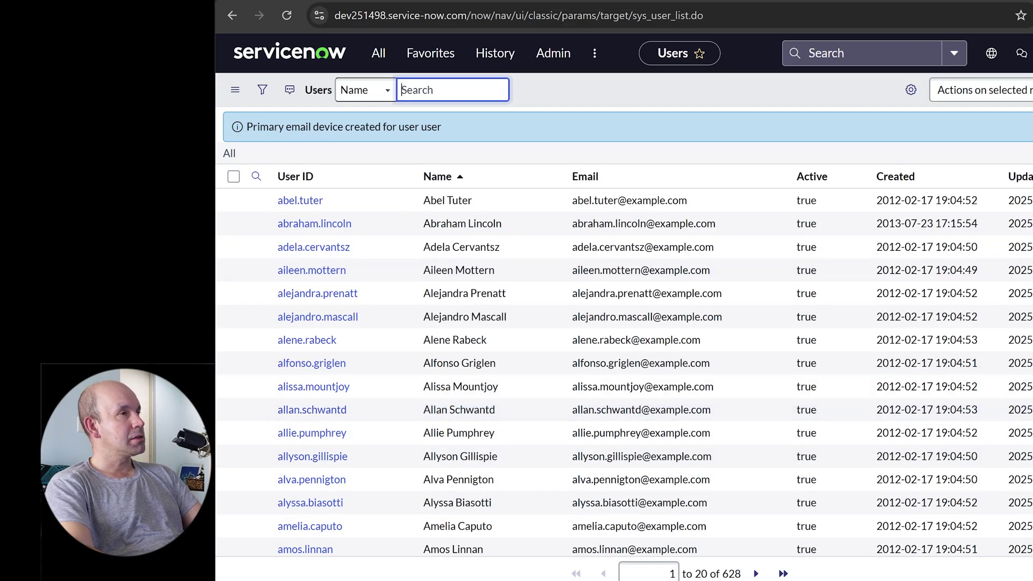
pyautogui.write('testuser')
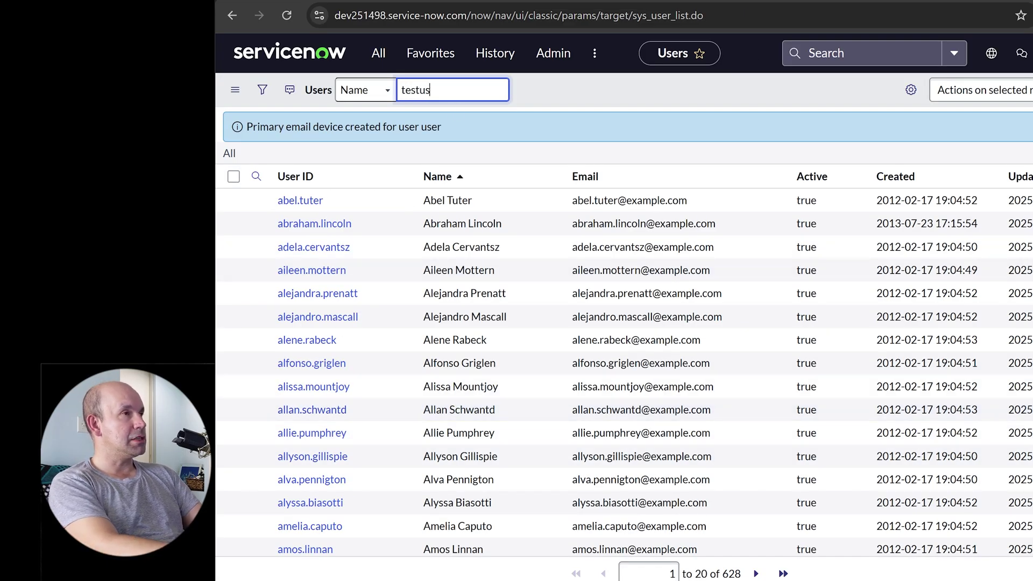
pyautogui.press('Return')
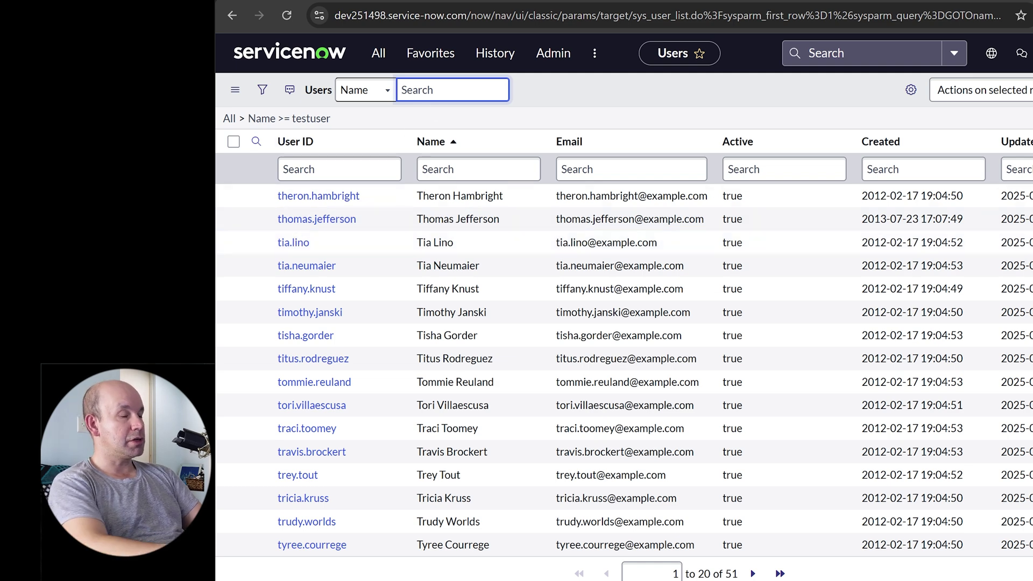
pyautogui.write('testuser')
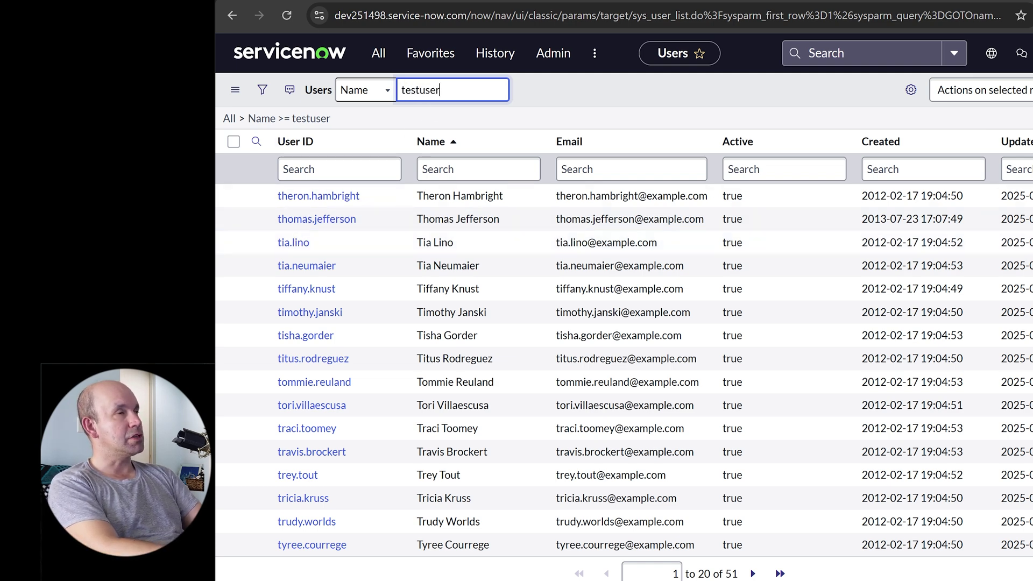
pyautogui.press('Return')
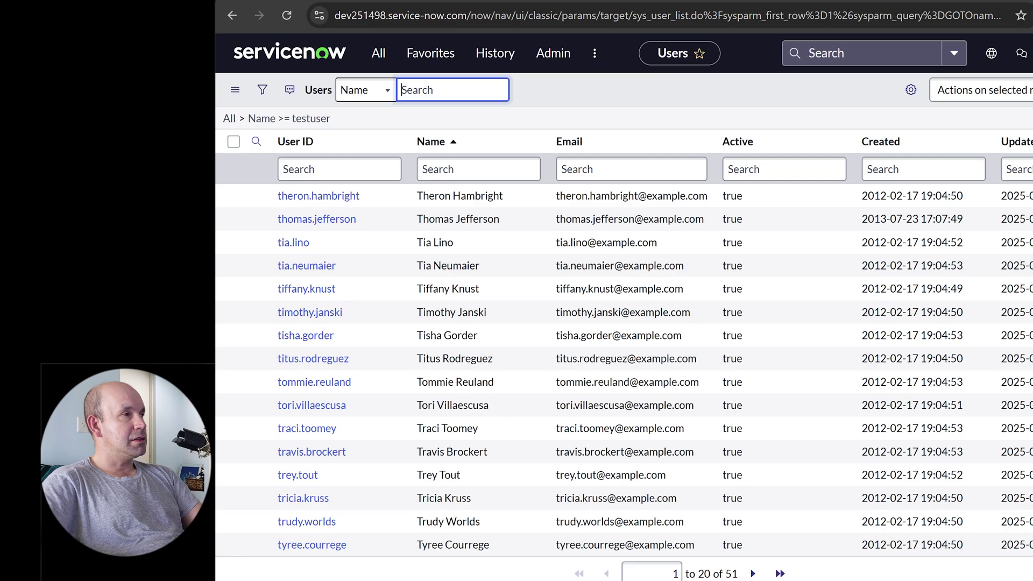
# Search the Users list by User ID for 'user' and open the newuser record
pyautogui.click(365, 90)
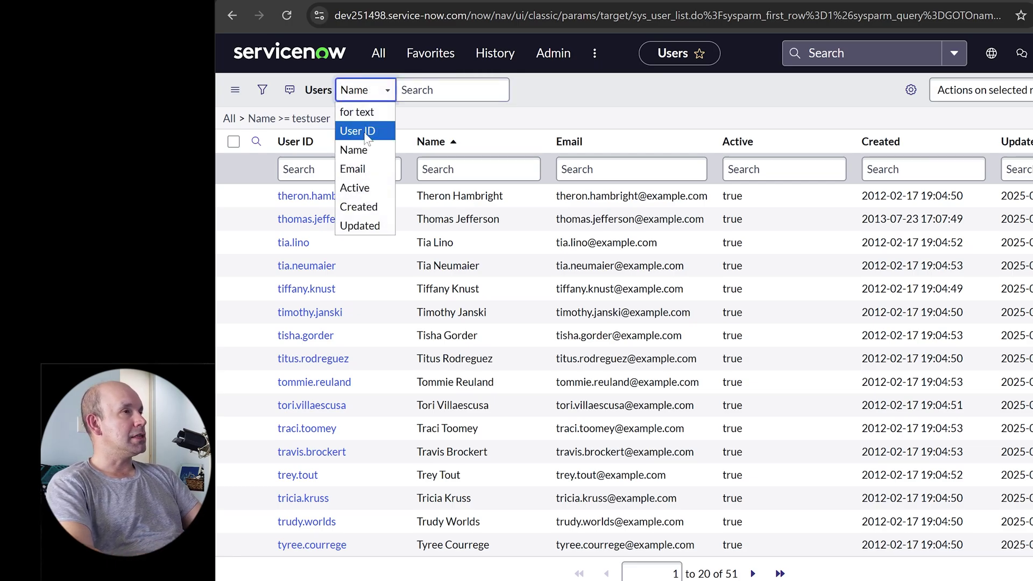
pyautogui.click(366, 131)
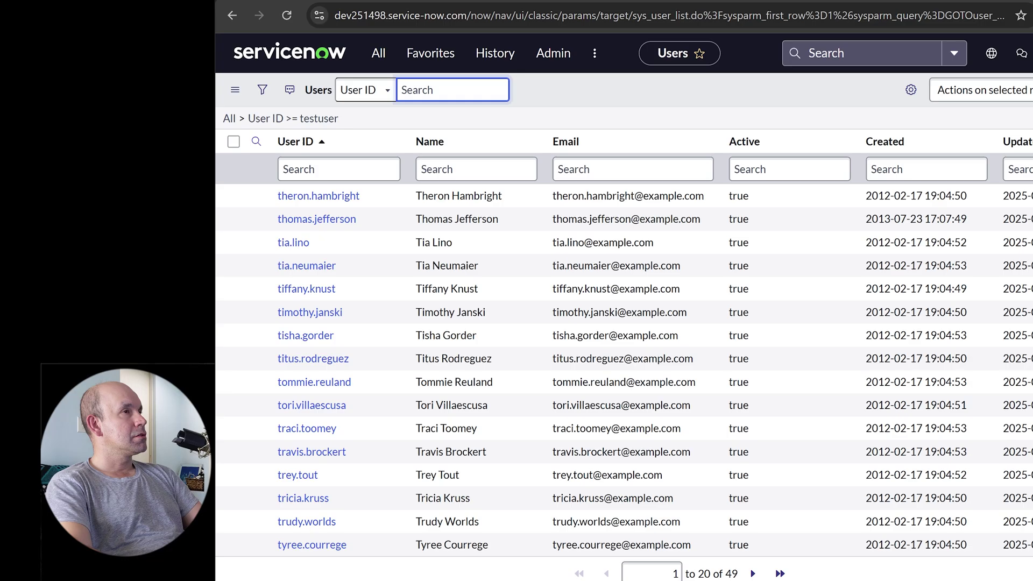
pyautogui.write('user')
pyautogui.press('Return')
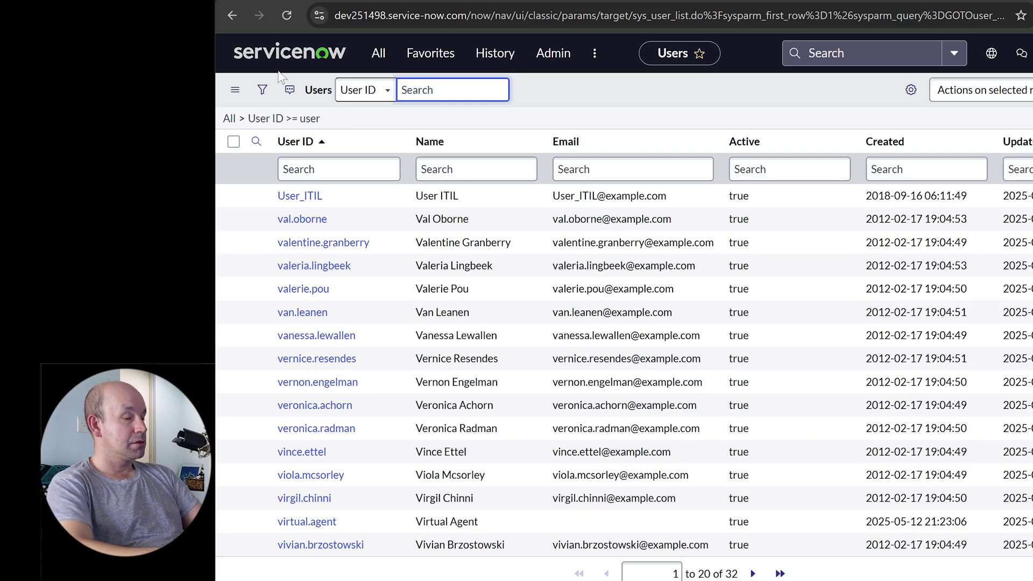
pyautogui.write('te')
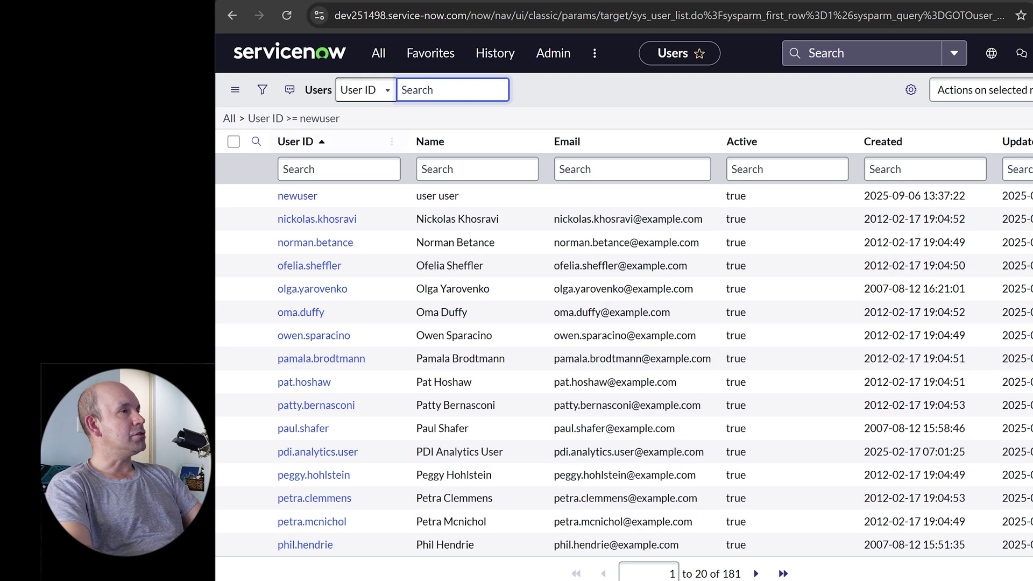
pyautogui.click(299, 197)
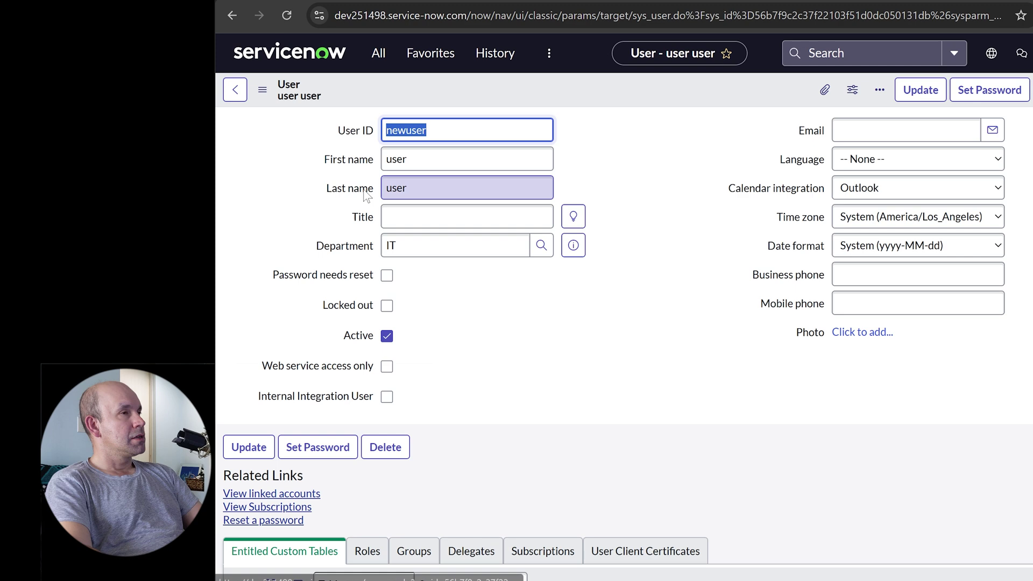
# Add the itil role to newuser's Roles list, save it, and review the 41 roles
pyautogui.scroll(-4, 476, 318)
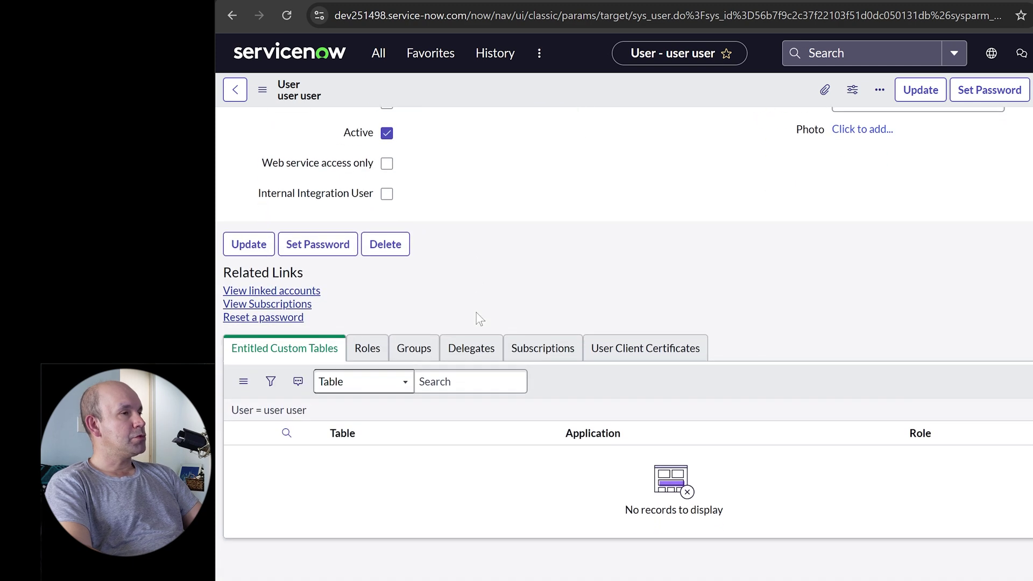
pyautogui.click(368, 350)
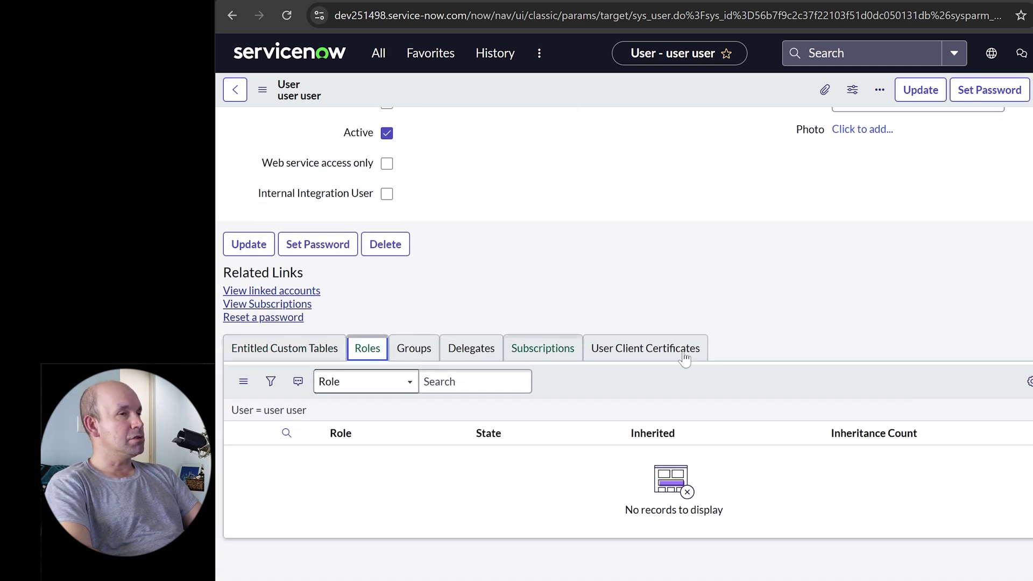
pyautogui.click(571, 377)
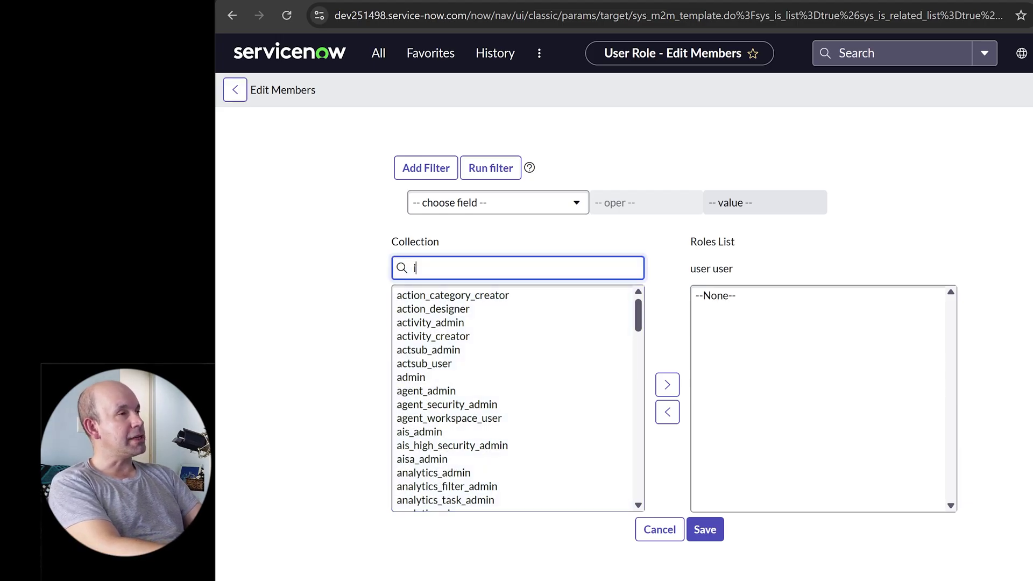
pyautogui.write('t')
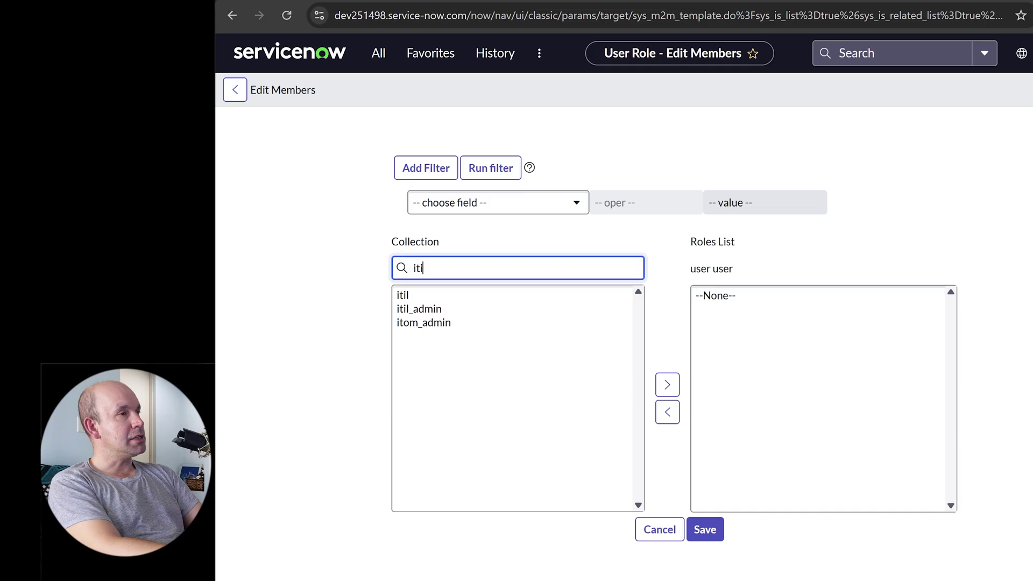
pyautogui.write('il')
pyautogui.click(417, 300)
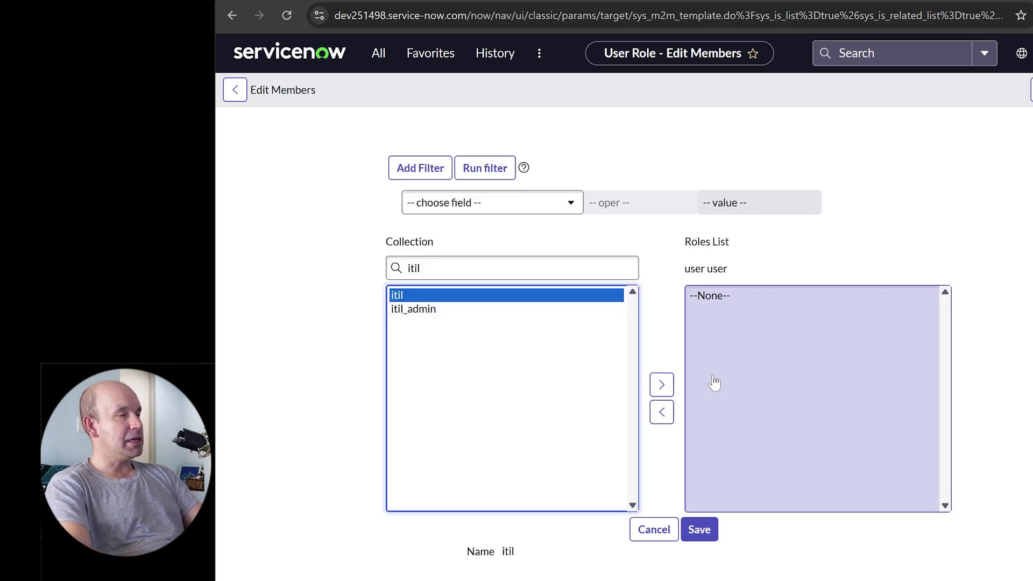
pyautogui.click(662, 386)
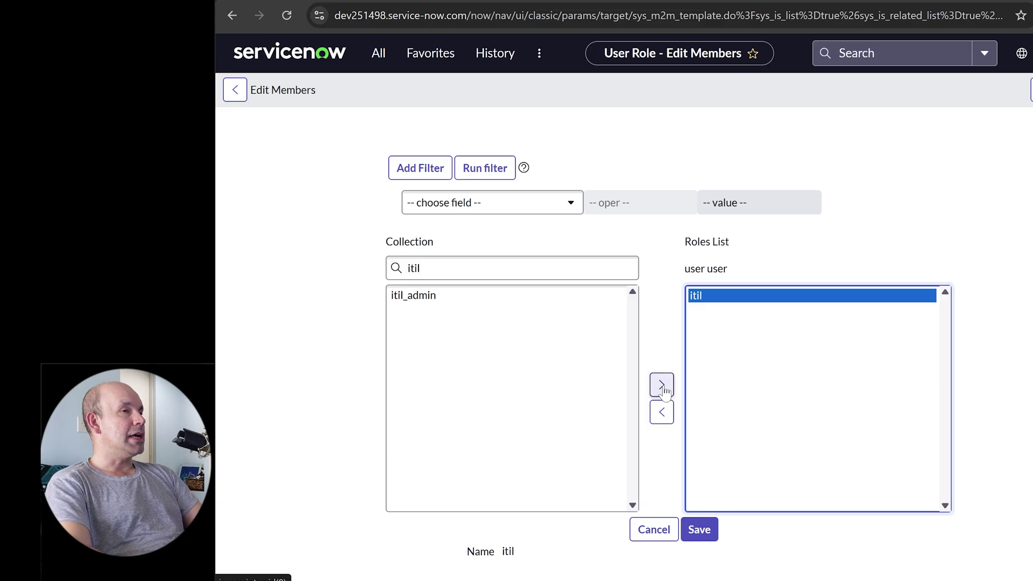
pyautogui.click(693, 530)
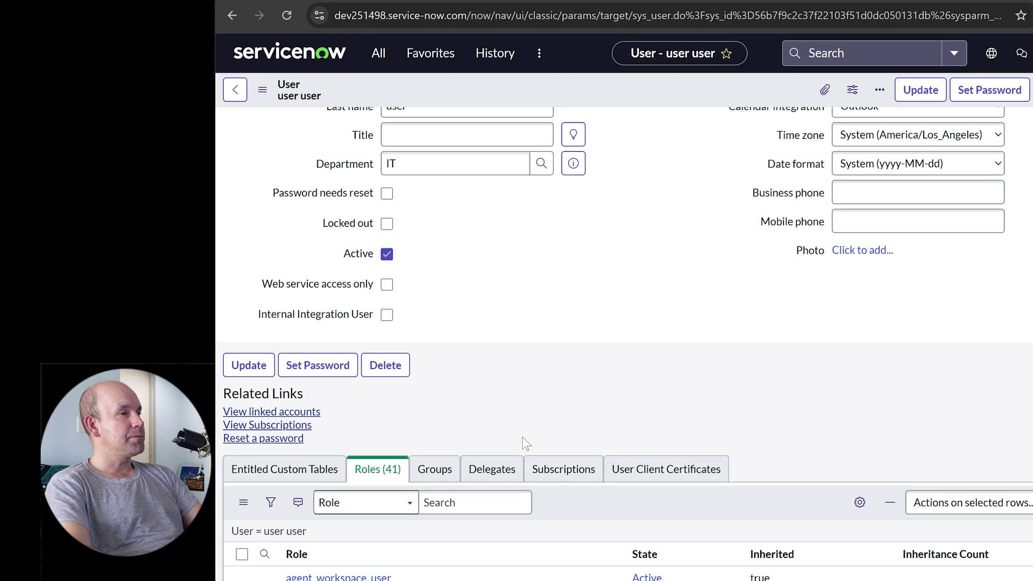
pyautogui.scroll(-3, 516, 440)
pyautogui.scroll(-4, 366, 334)
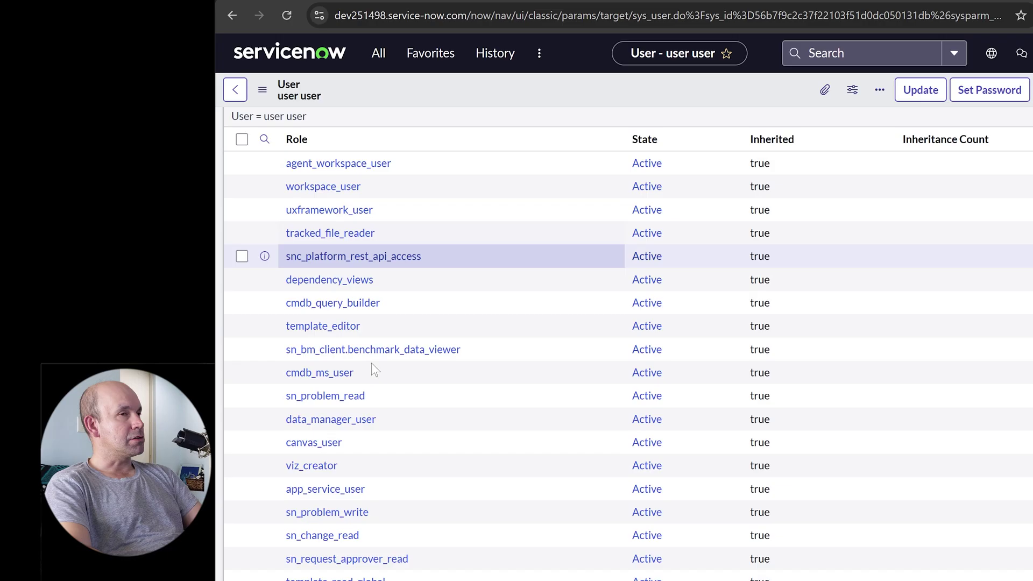
pyautogui.scroll(5, 372, 365)
pyautogui.scroll(3, 372, 365)
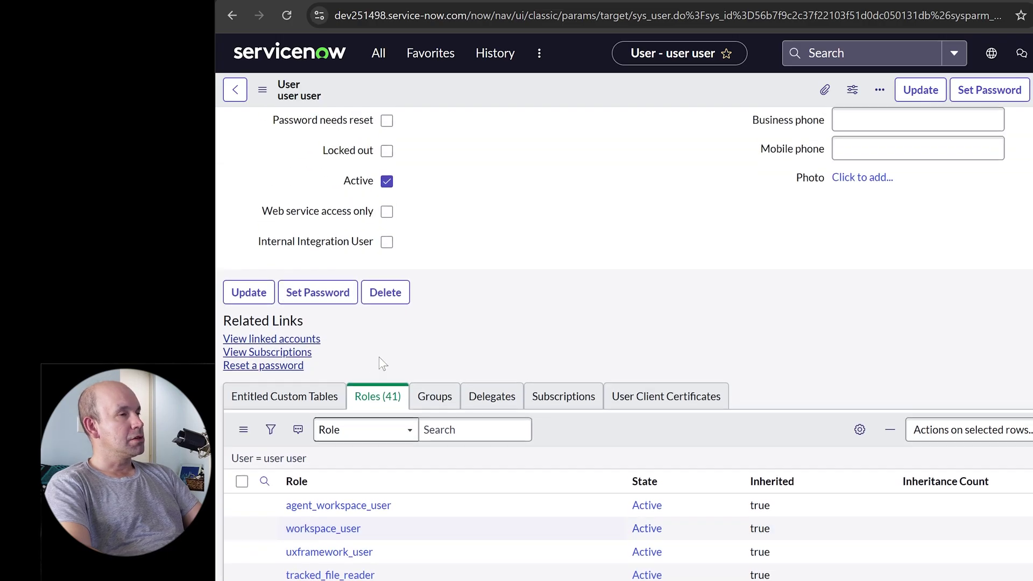
pyautogui.scroll(-3, 379, 358)
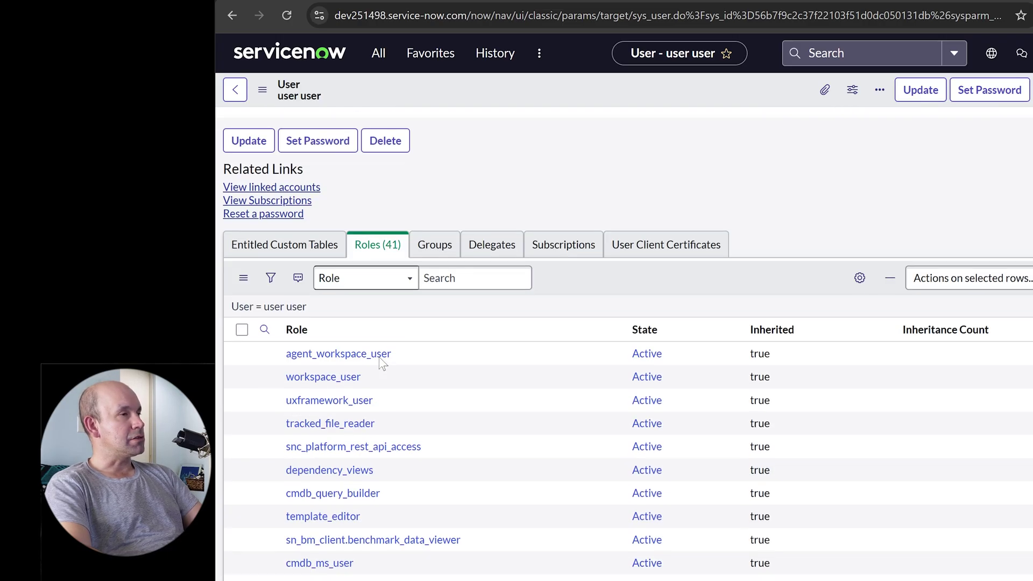
# Add newuser to the Help Desk and Service Desk groups and save
pyautogui.click(436, 246)
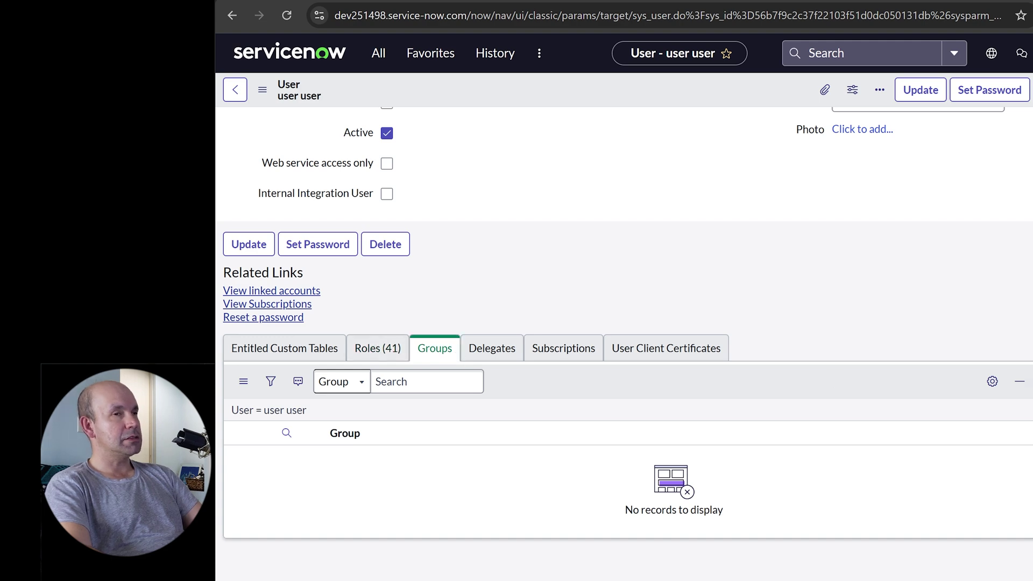
pyautogui.write('help')
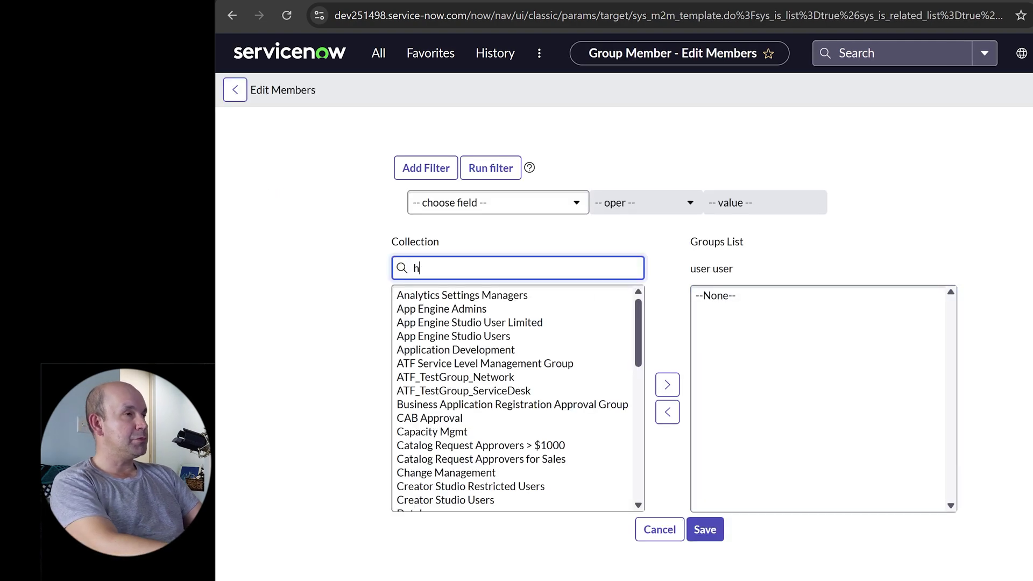
pyautogui.click(487, 295)
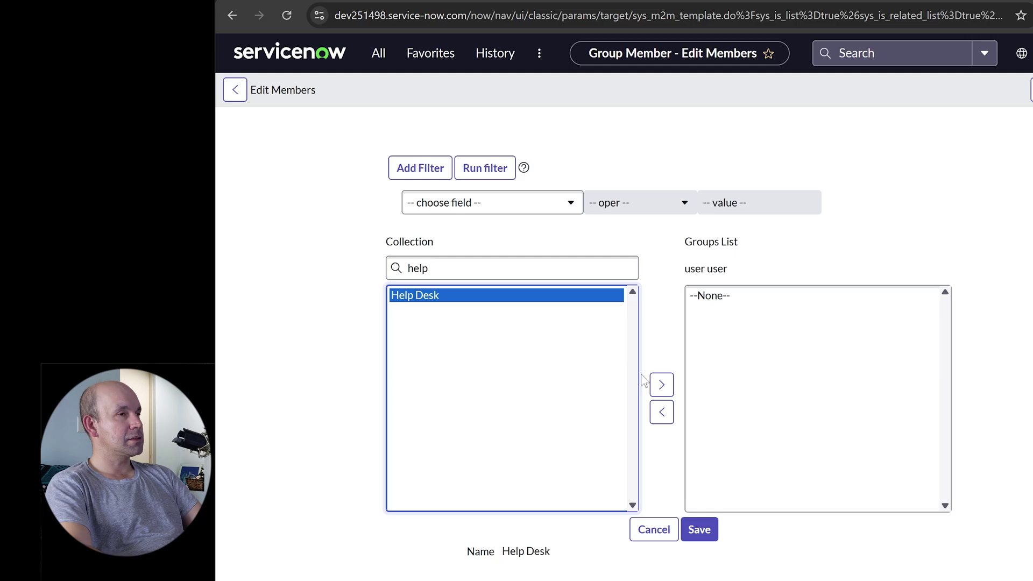
pyautogui.click(667, 384)
pyautogui.write('servic')
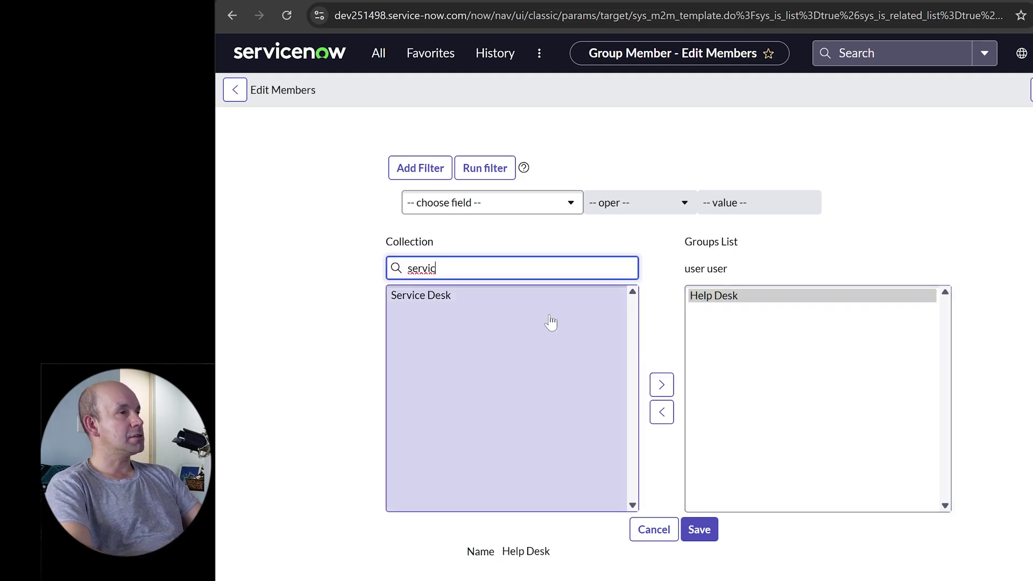
pyautogui.click(504, 298)
pyautogui.click(661, 385)
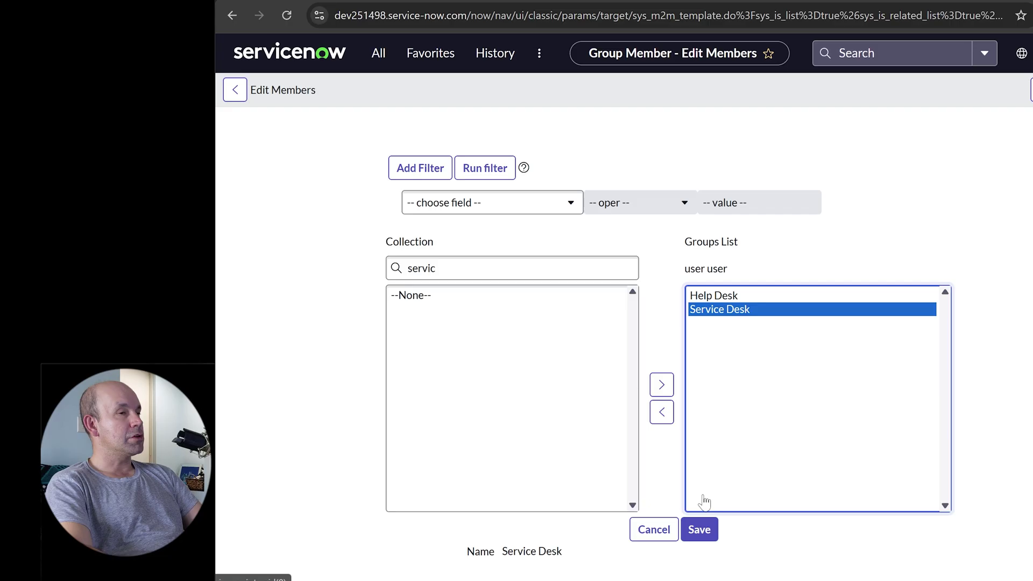
pyautogui.click(699, 529)
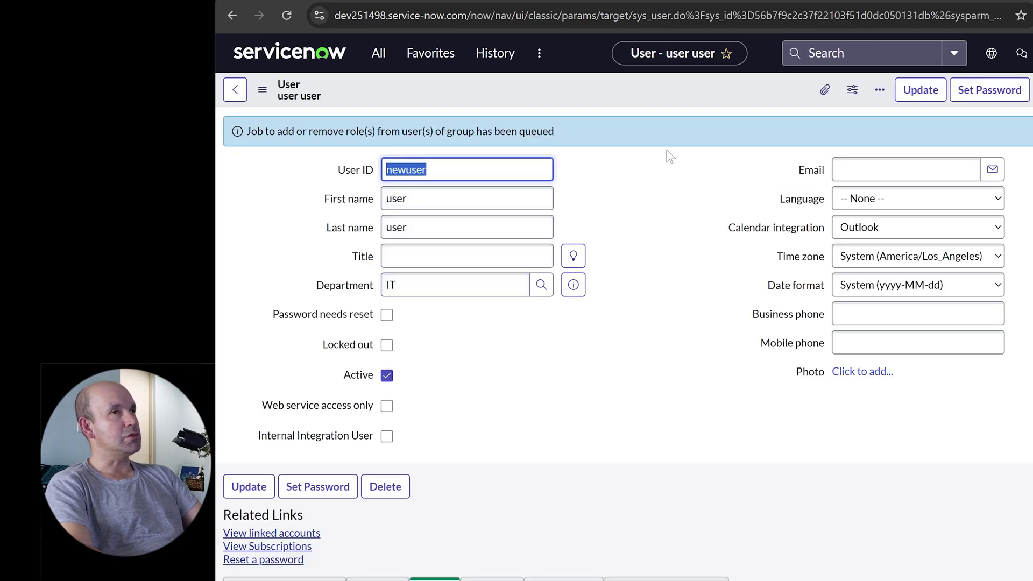
# Review the user's updated Roles and Groups lists
pyautogui.scroll(-5, 533, 385)
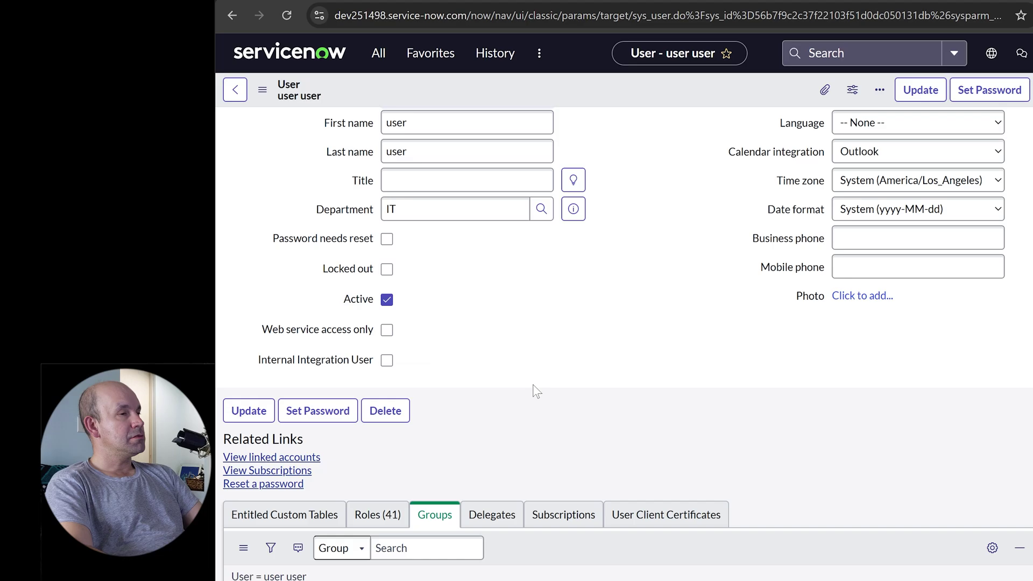
pyautogui.click(378, 348)
pyautogui.click(434, 349)
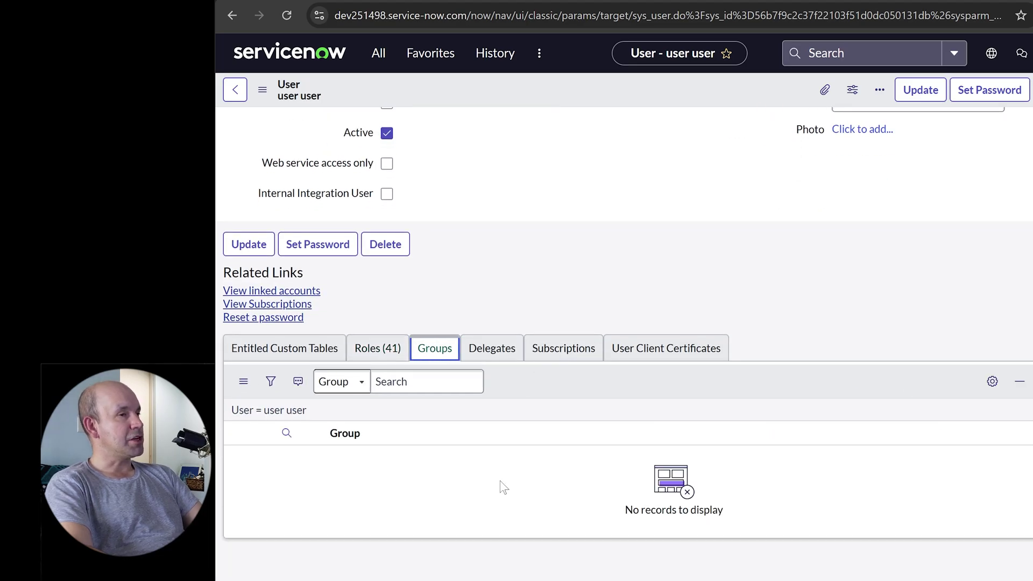
pyautogui.click(395, 350)
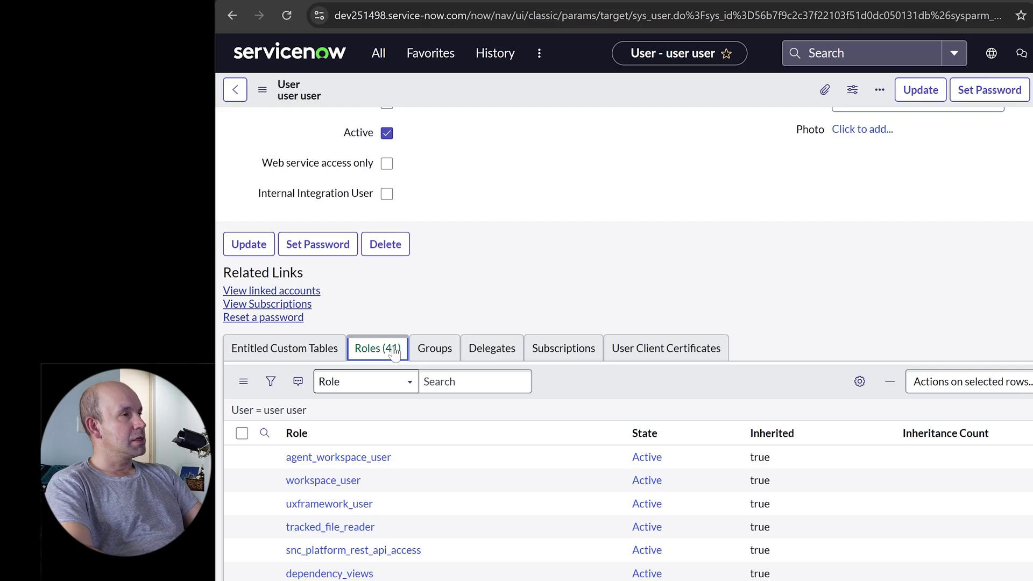
pyautogui.scroll(4, 398, 352)
pyautogui.click(341, 471)
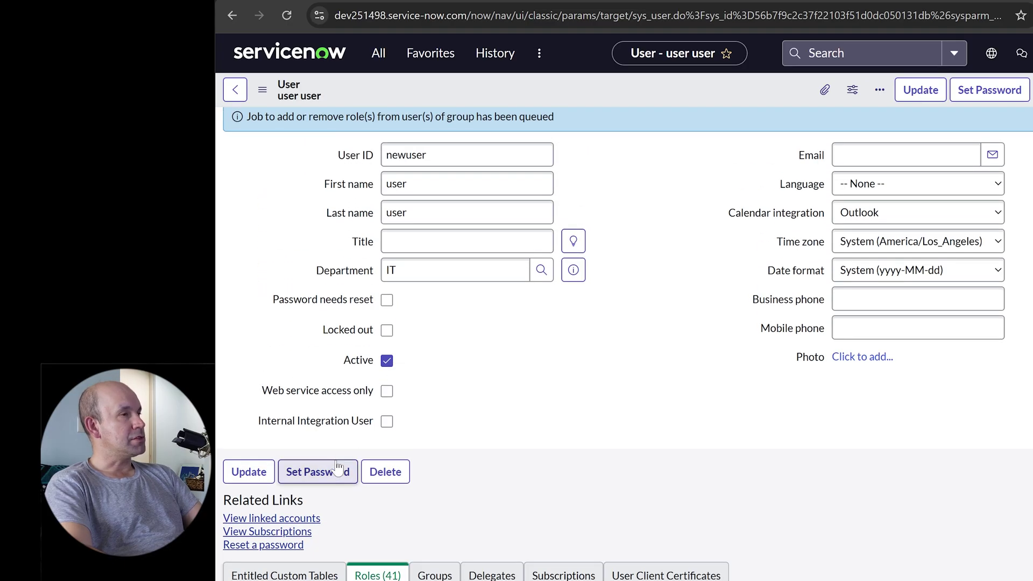
# Generate a random password for newuser, reveal and copy it, then save it
pyautogui.click(776, 156)
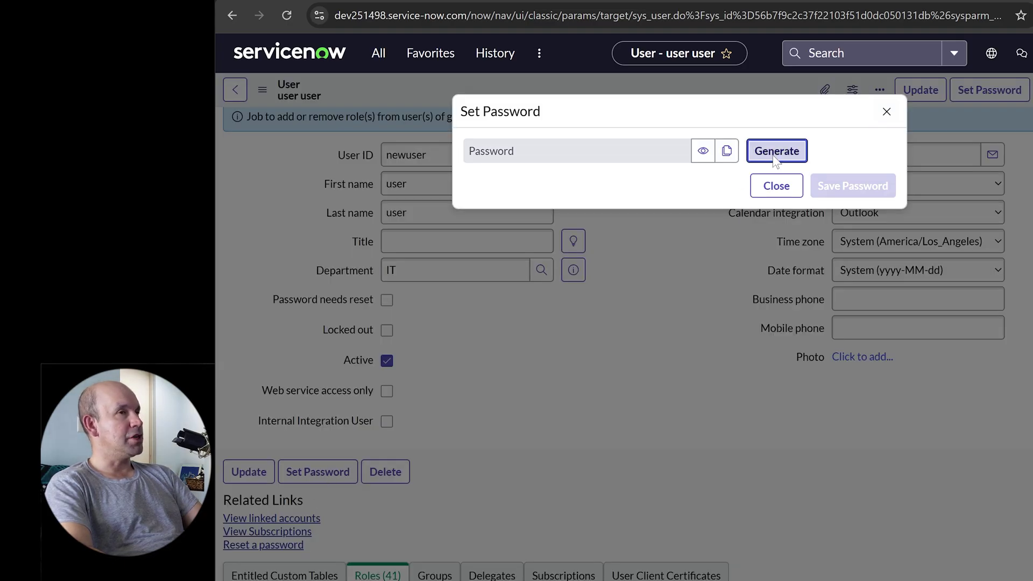
pyautogui.click(705, 191)
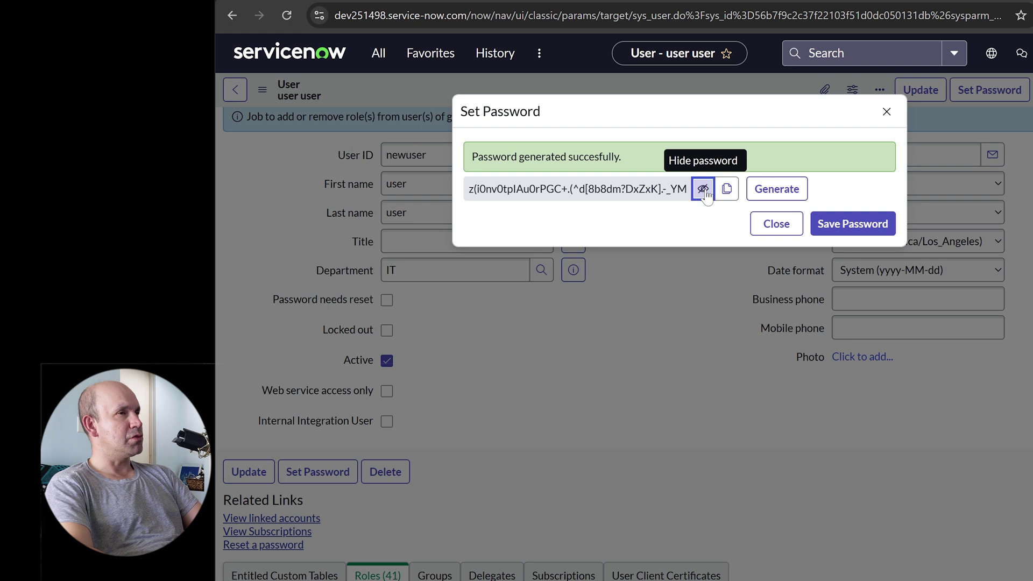
pyautogui.click(761, 193)
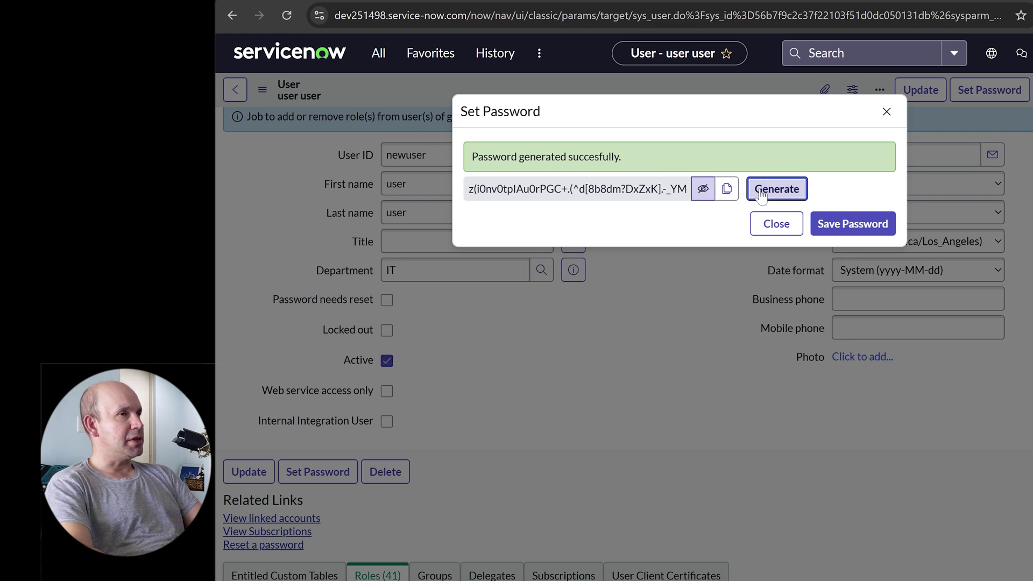
pyautogui.click(761, 194)
pyautogui.click(761, 193)
pyautogui.click(761, 194)
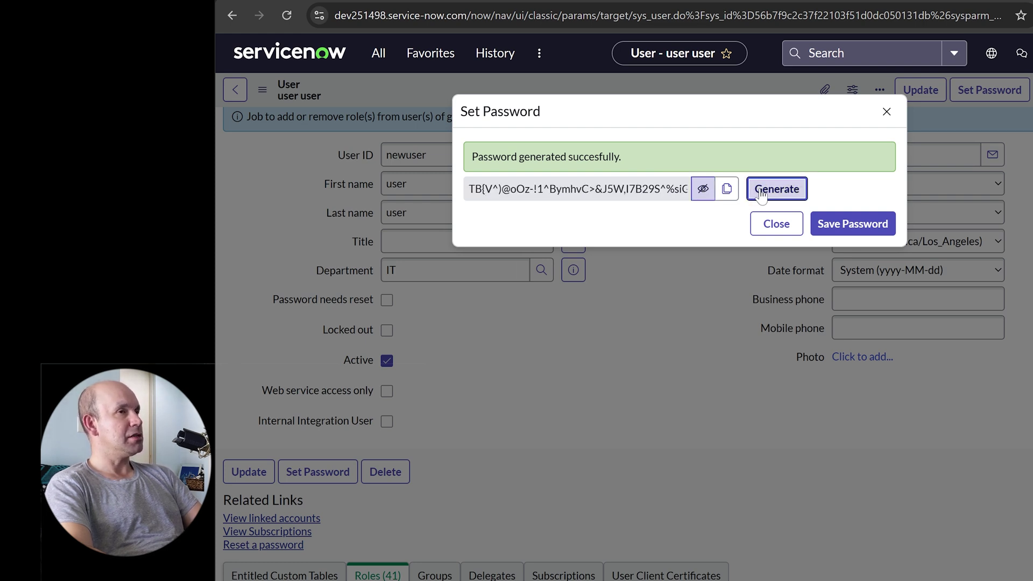
pyautogui.click(727, 193)
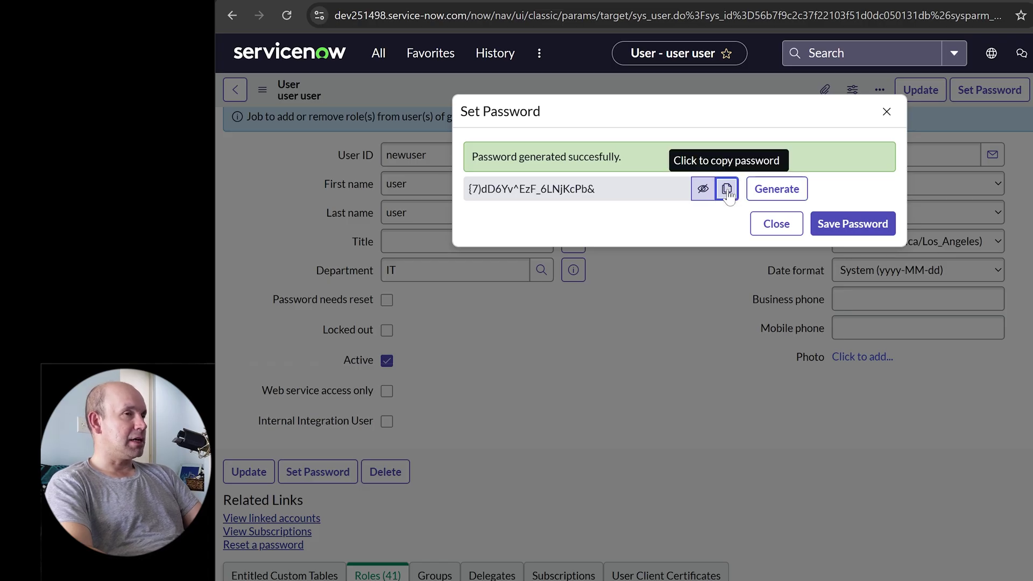
pyautogui.click(849, 225)
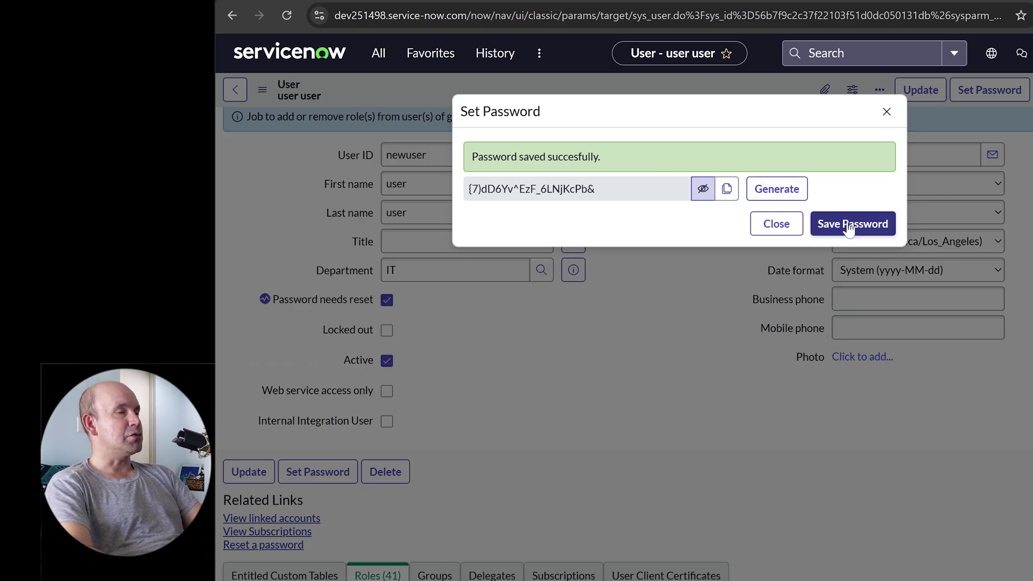
pyautogui.click(775, 223)
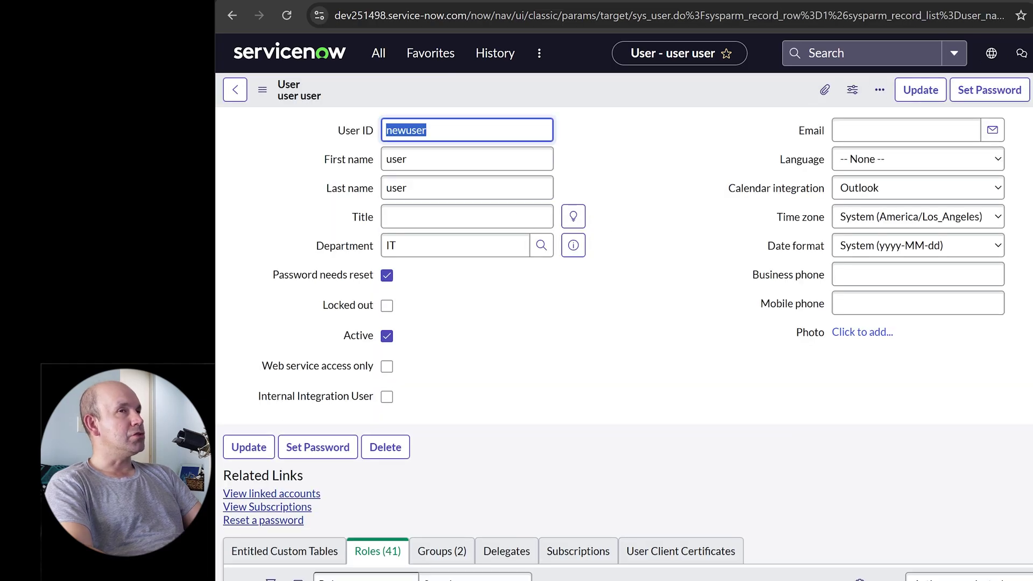
# Log out of the admin session and sign in as newuser with the copied password
pyautogui.click(1022, 53)
pyautogui.click(955, 338)
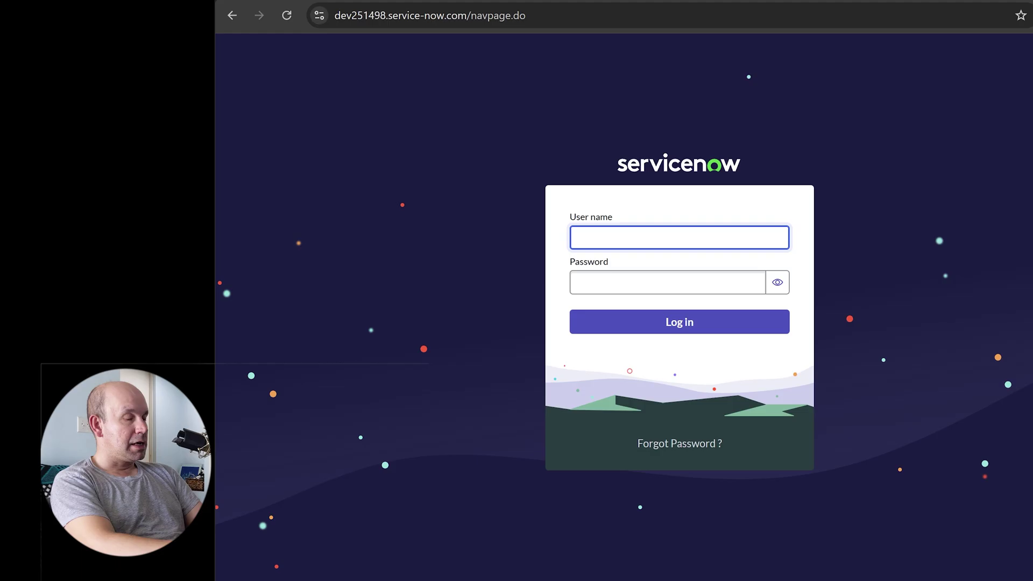
pyautogui.write('newuser')
pyautogui.press('Tab')
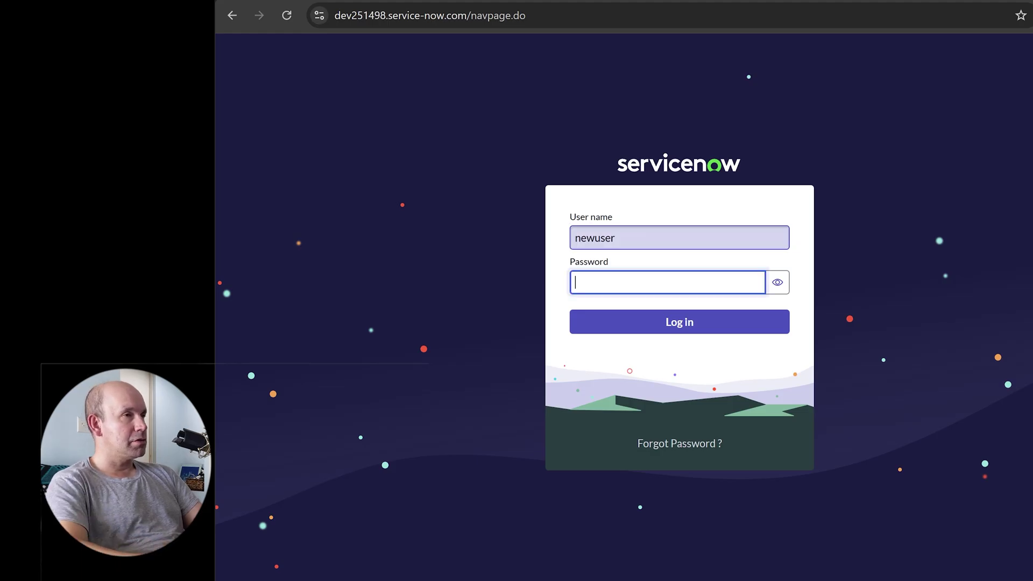
pyautogui.hotkey('ctrl', 'v')
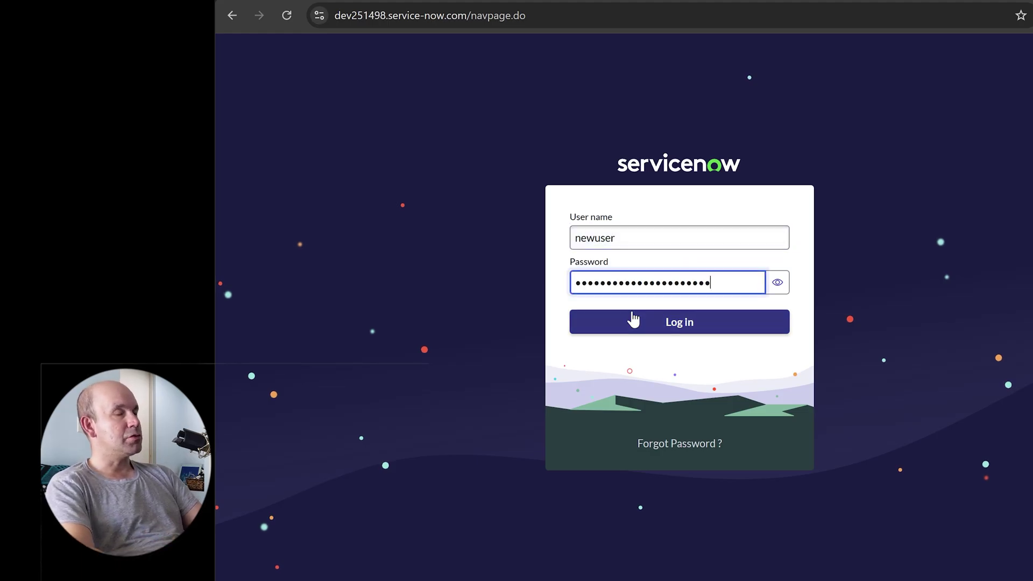
pyautogui.click(634, 321)
# Enter the temporary current password and a new password with confirmation, then submit
pyautogui.click(661, 258)
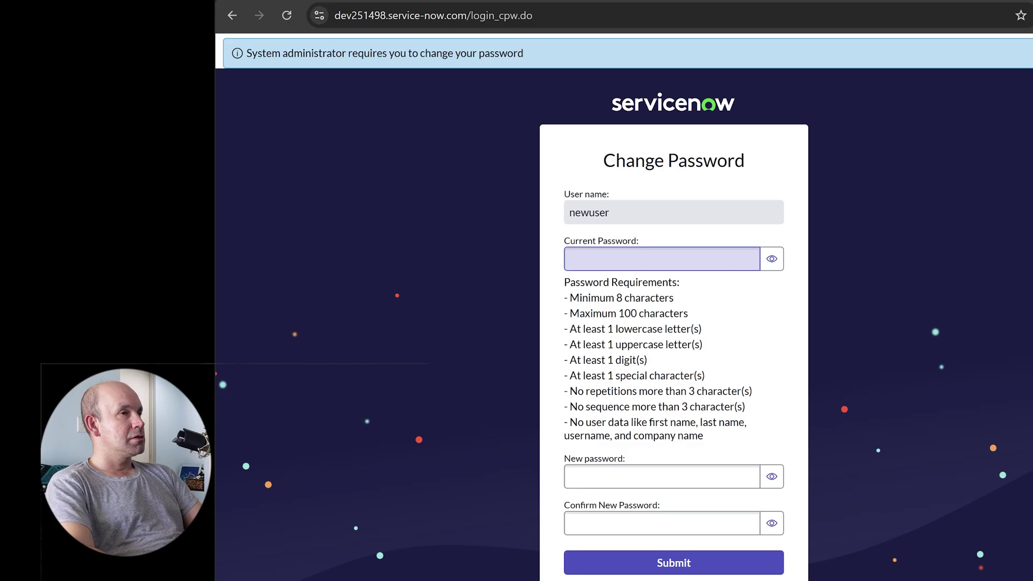
pyautogui.hotkey('ctrl', 'v')
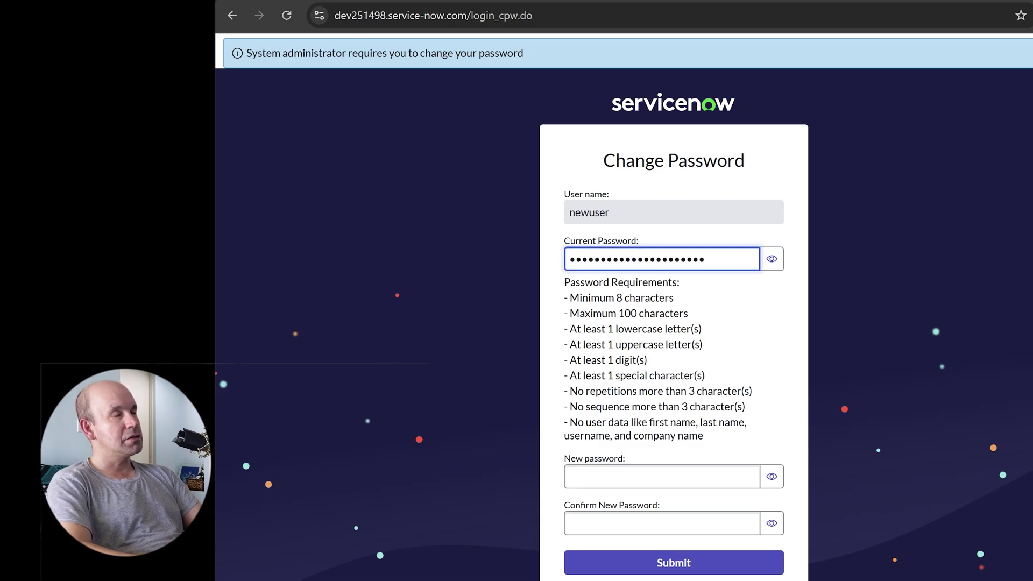
pyautogui.click(662, 476)
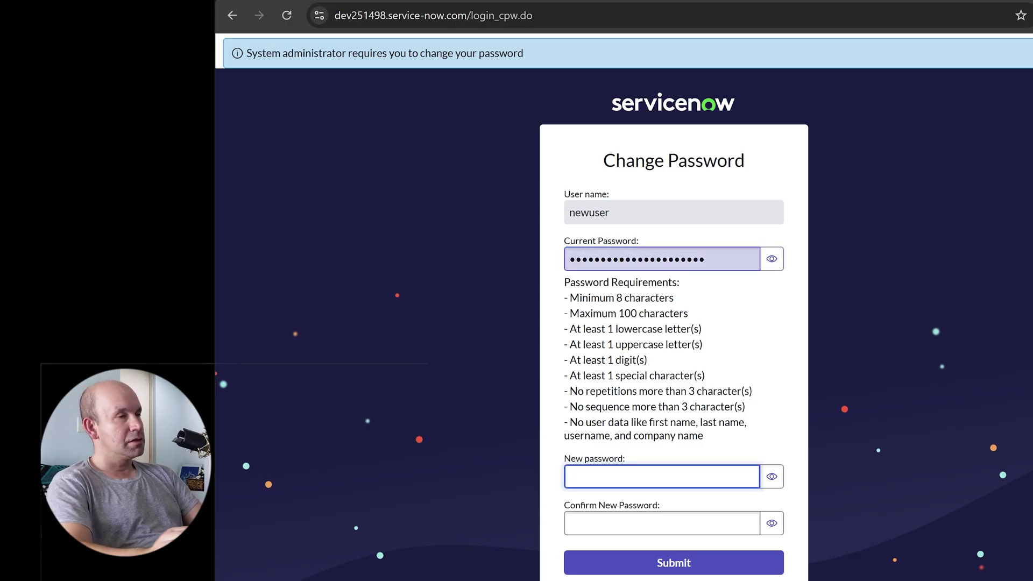
pyautogui.scroll(-1, 625, 307)
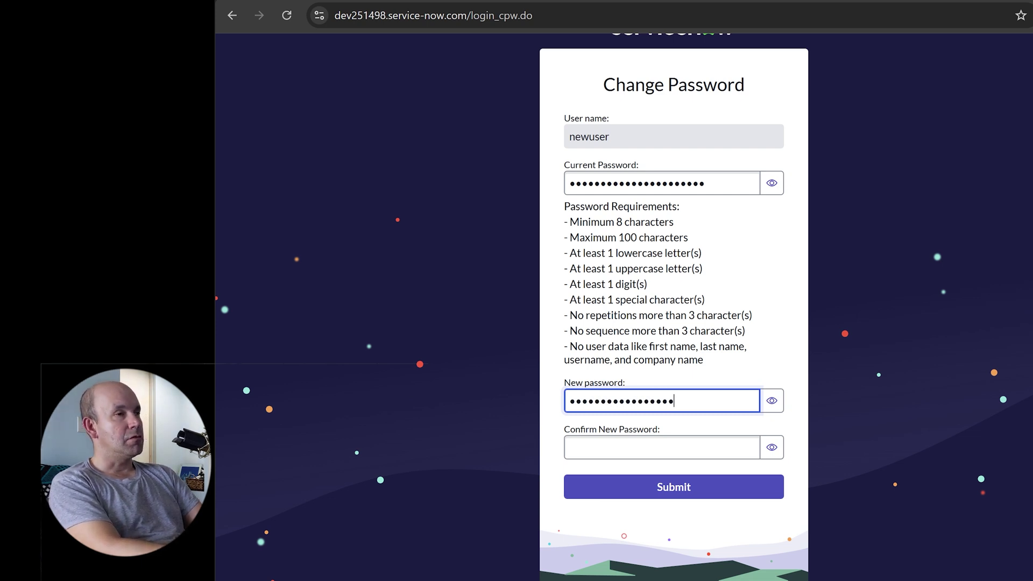
pyautogui.hotkey('ctrl', 'a')
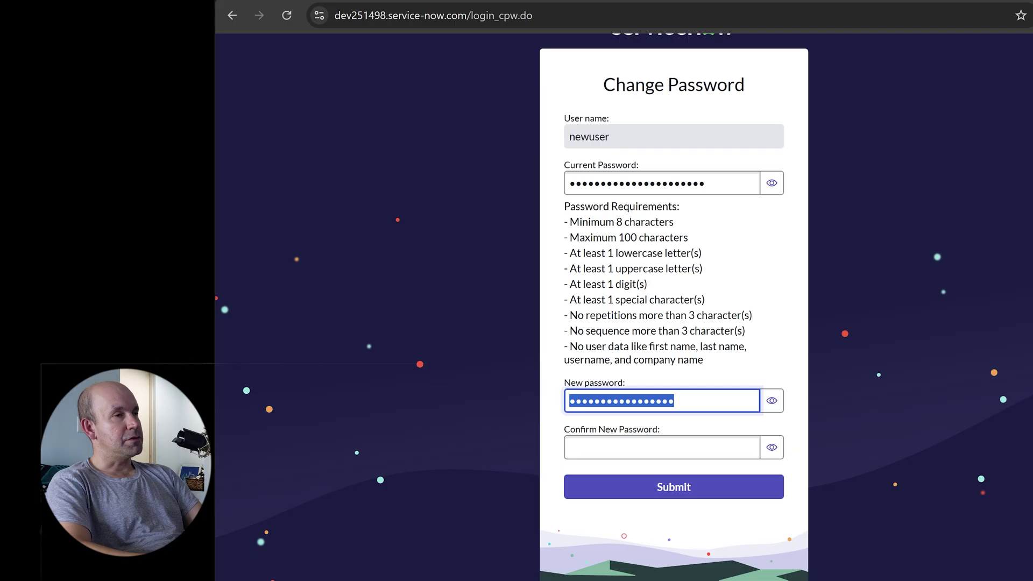
pyautogui.press('Tab')
pyautogui.press('Tab')
pyautogui.hotkey('ctrl', 'v')
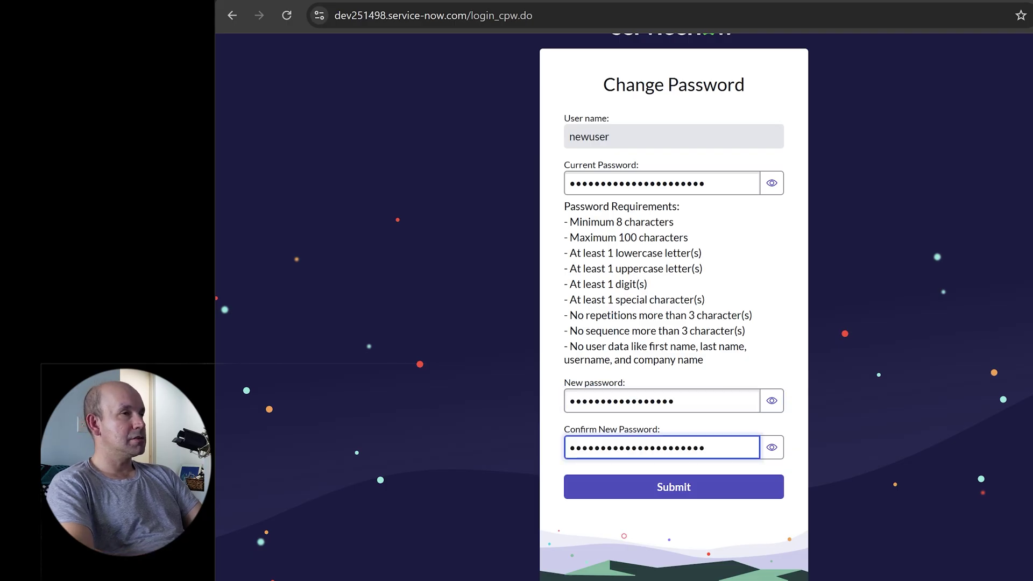
pyautogui.click(691, 488)
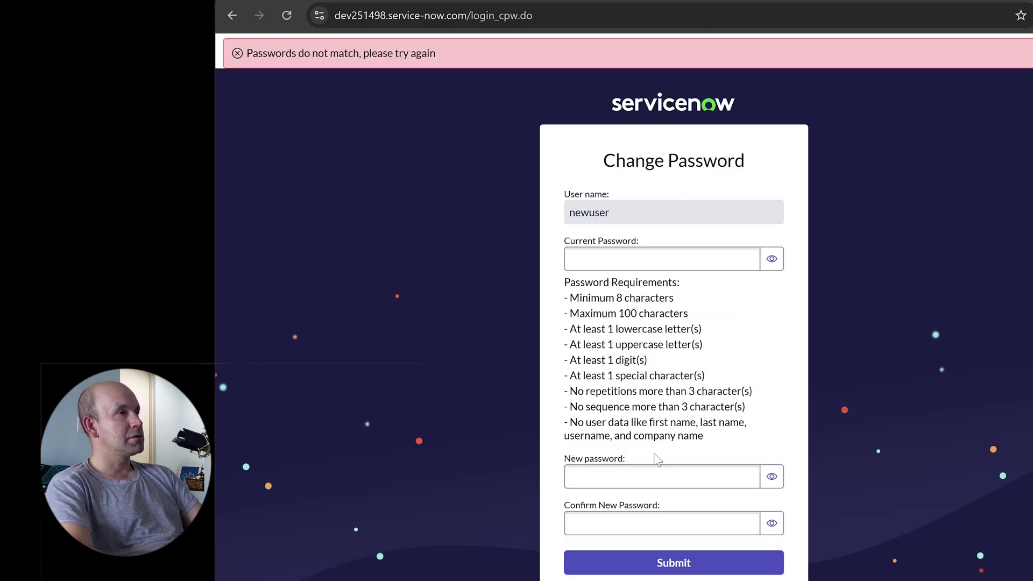
# After the mismatch error, re-enter current password, matching new password and confirmation, and submit
pyautogui.click(667, 259)
pyautogui.hotkey('ctrl', 'v')
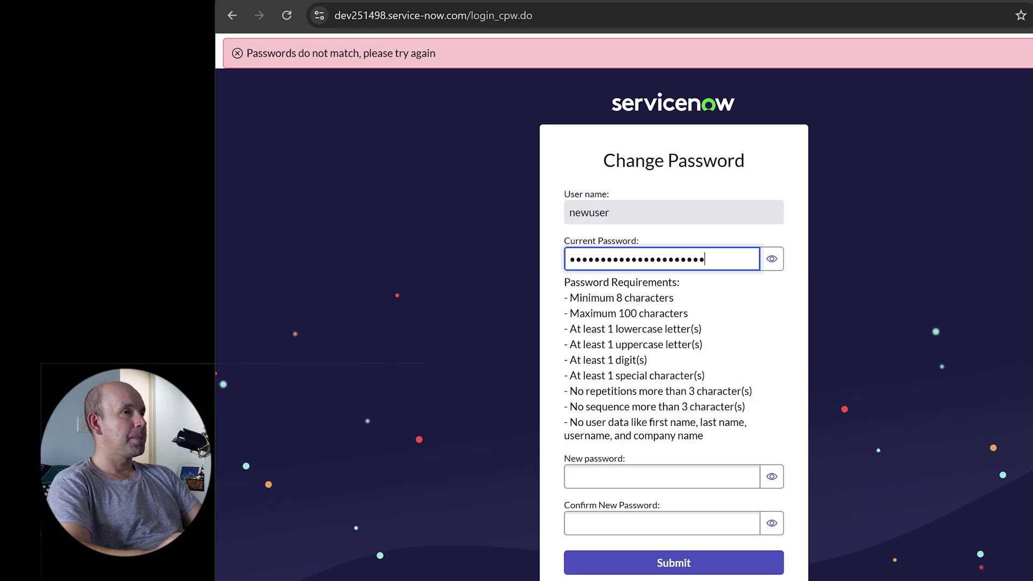
pyautogui.scroll(-1, 624, 306)
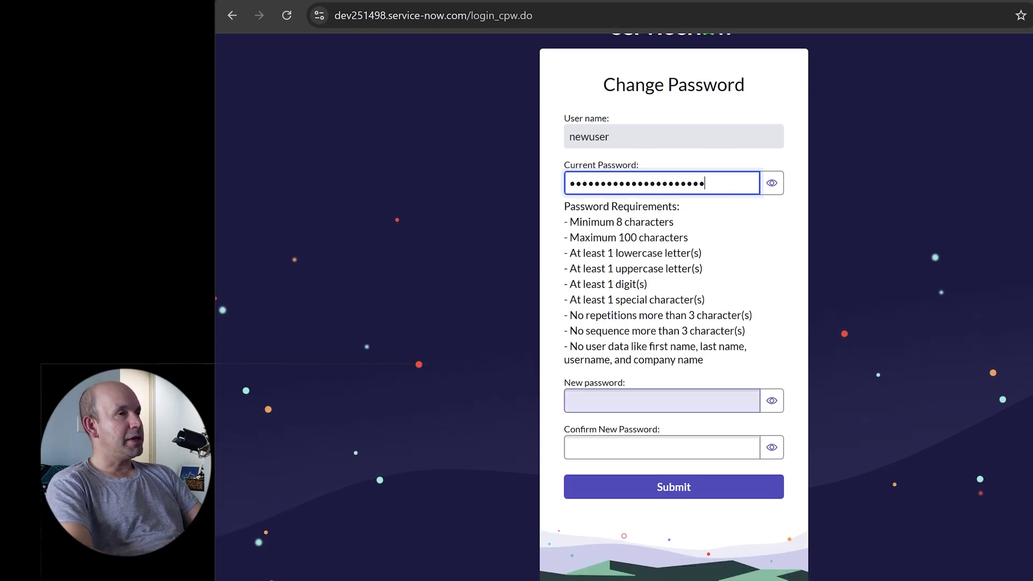
pyautogui.click(662, 401)
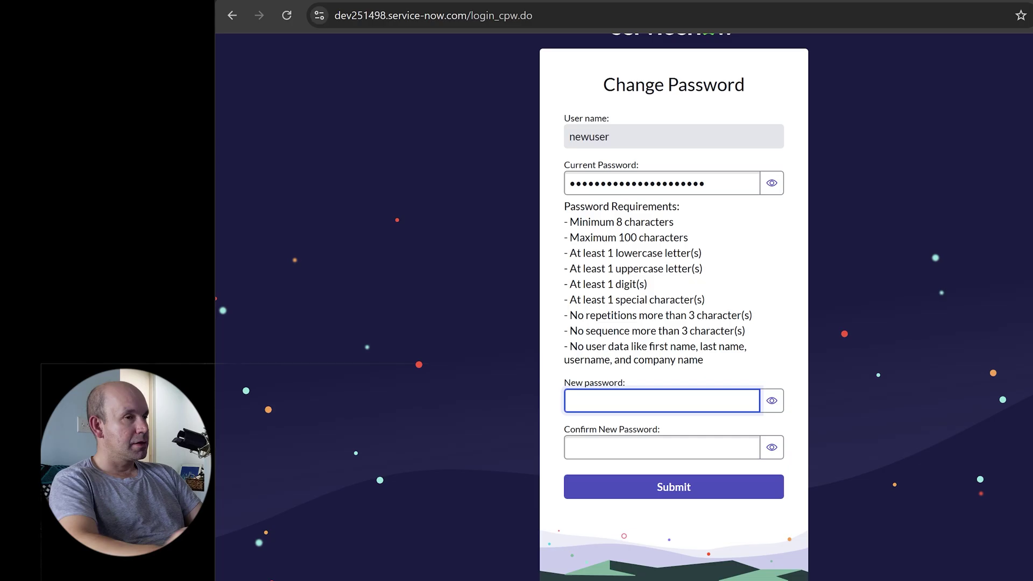
pyautogui.click(772, 400)
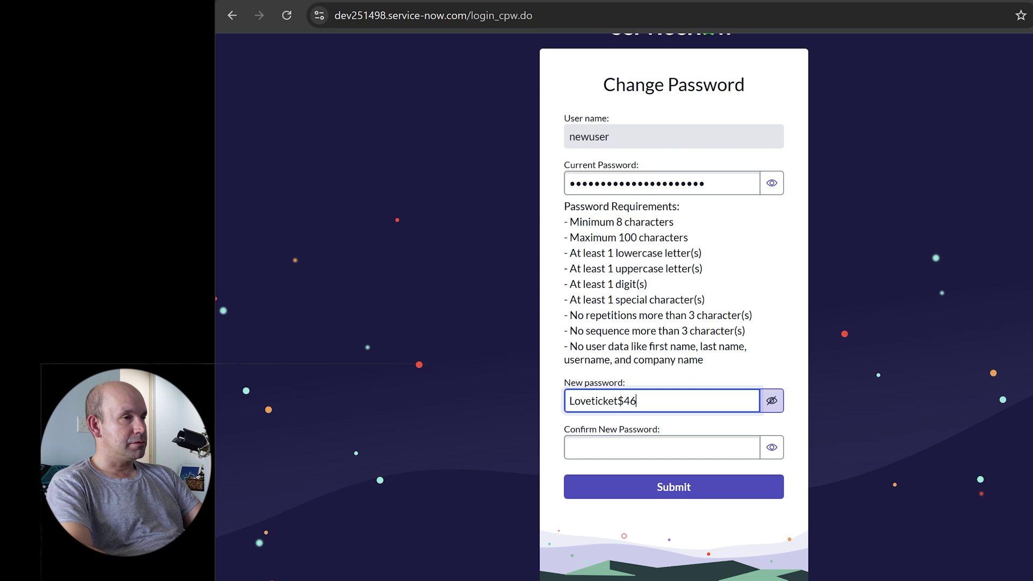
pyautogui.hotkey('ctrl', 'a')
pyautogui.press('End')
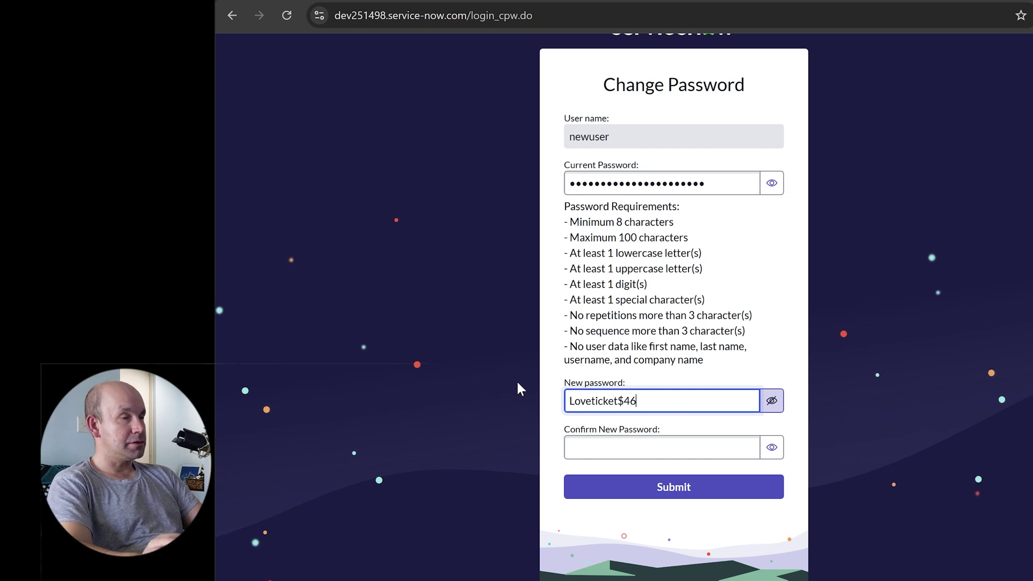
pyautogui.hotkey('ctrl', 'a')
pyautogui.press('Tab')
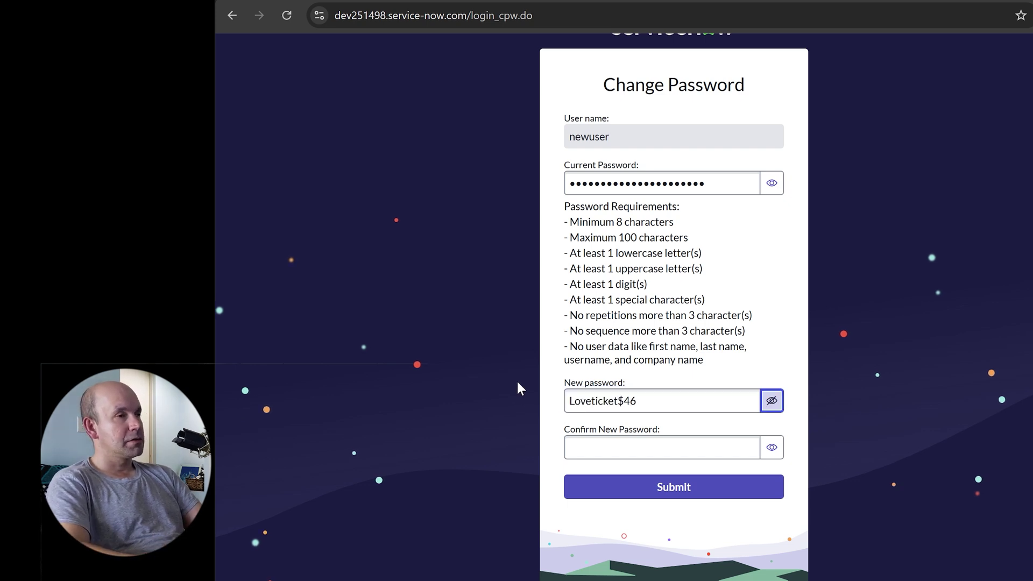
pyautogui.press('Tab')
pyautogui.hotkey('ctrl', 'v')
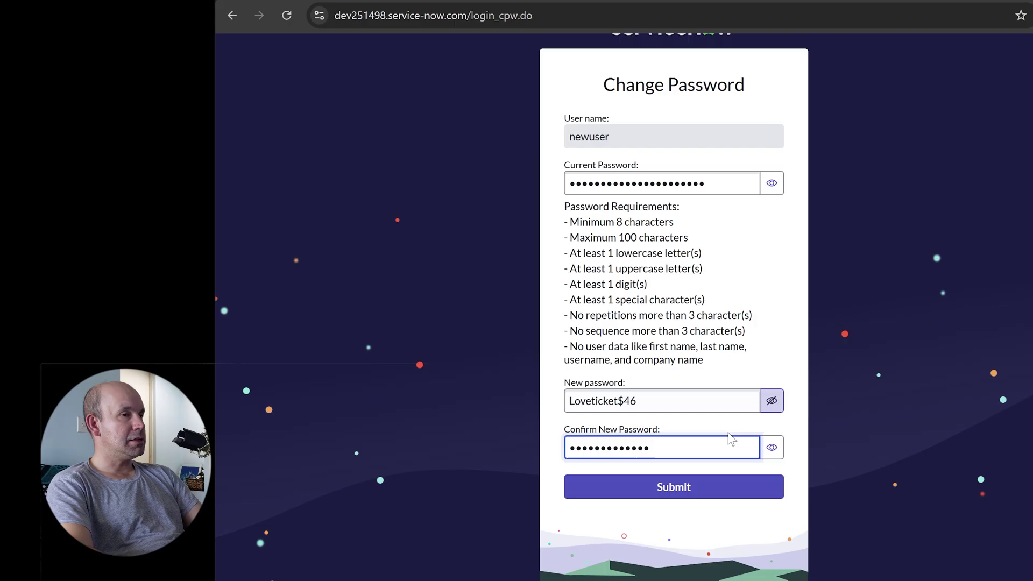
pyautogui.click(688, 490)
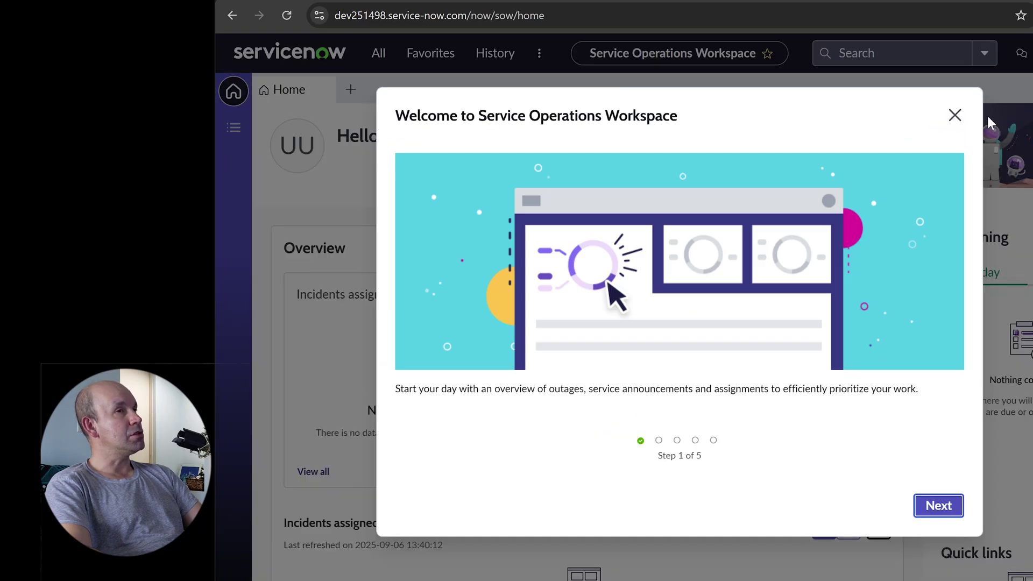
# Close the Welcome tour and show the Interactions – Assigned to you list
pyautogui.click(955, 115)
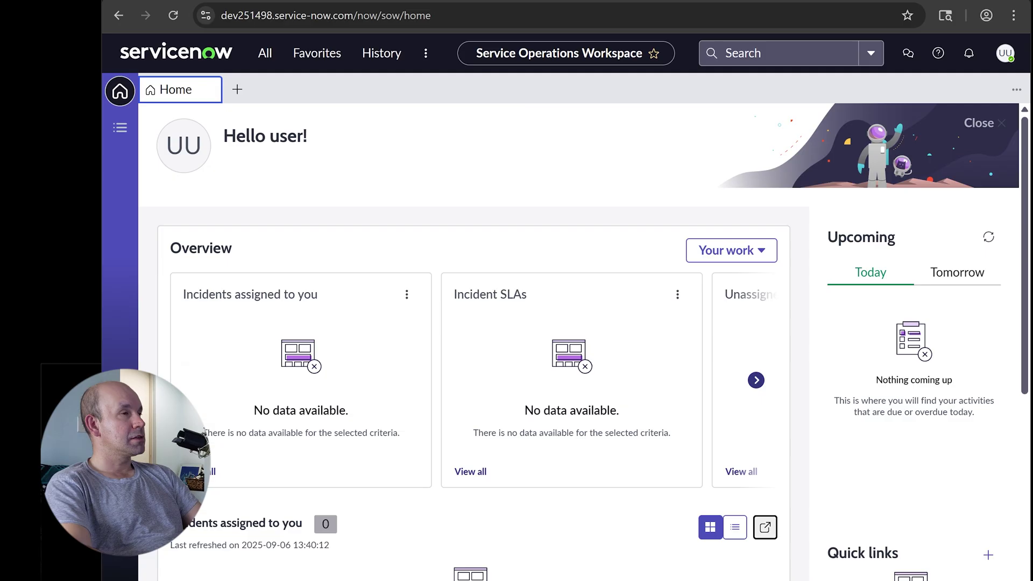
pyautogui.click(120, 129)
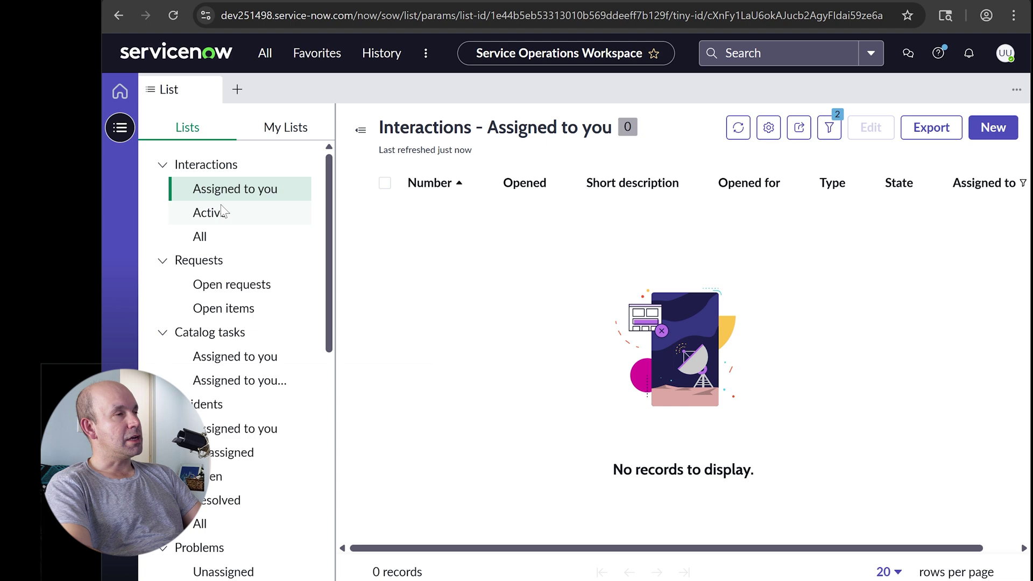
# Browse the All interactions list and the Unassigned incidents list
pyautogui.click(205, 237)
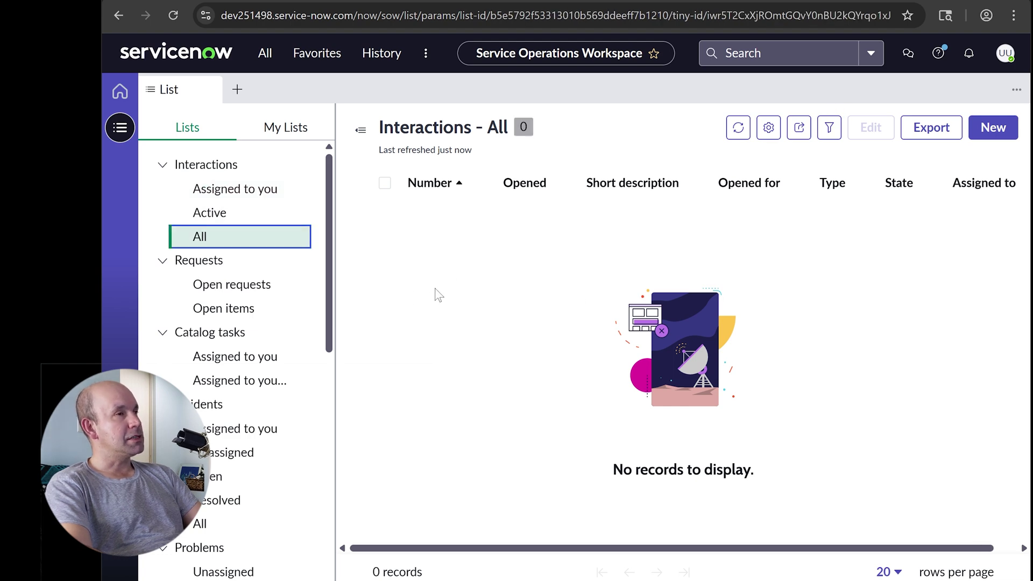
pyautogui.scroll(-5, 281, 308)
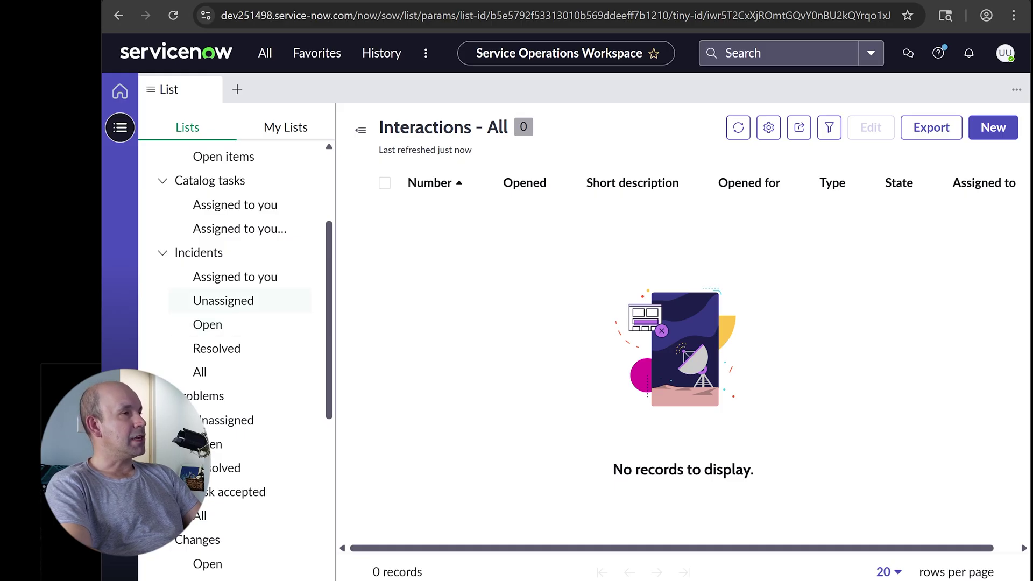
pyautogui.click(232, 301)
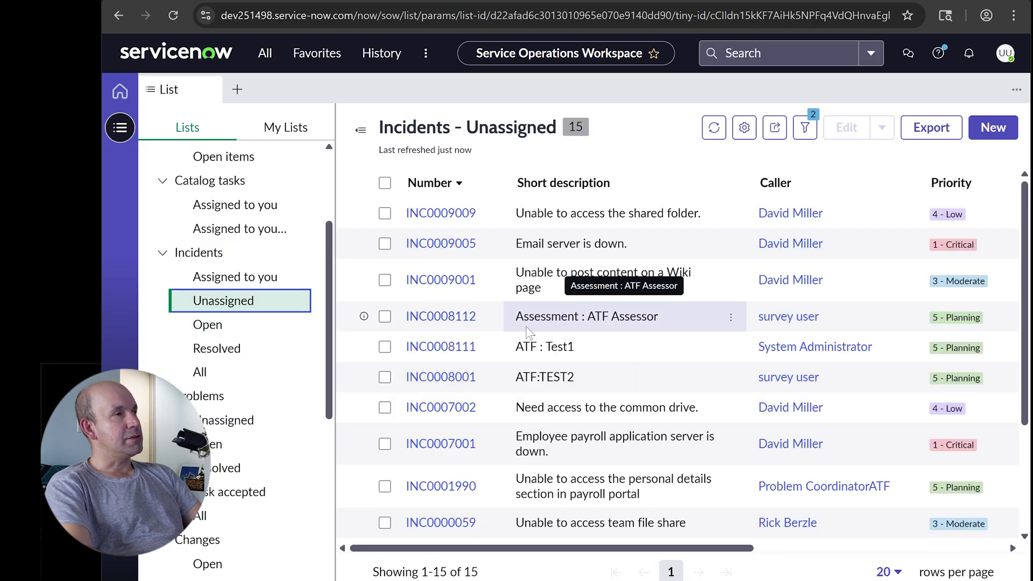
pyautogui.scroll(5, 280, 301)
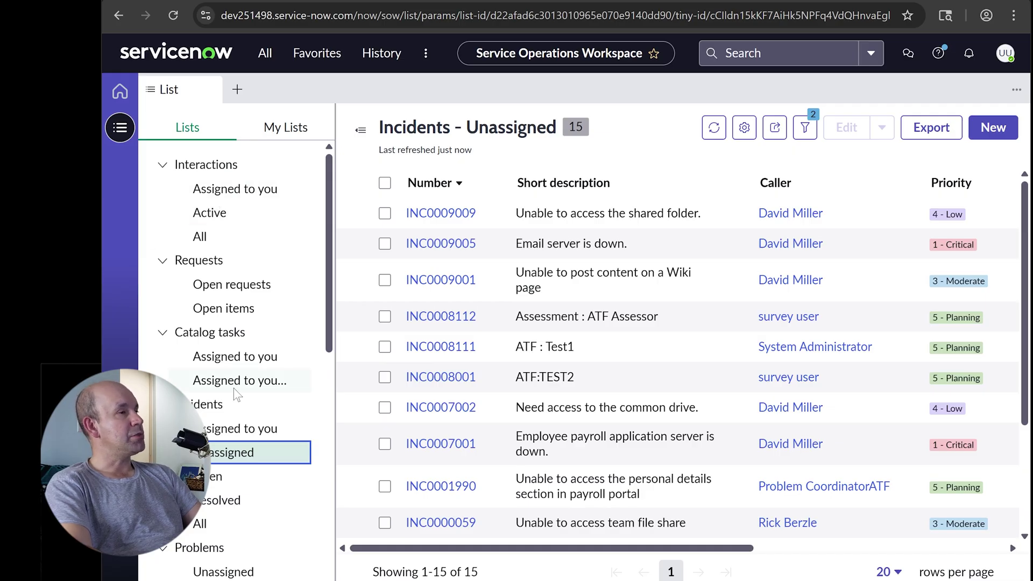
pyautogui.scroll(-2, 233, 389)
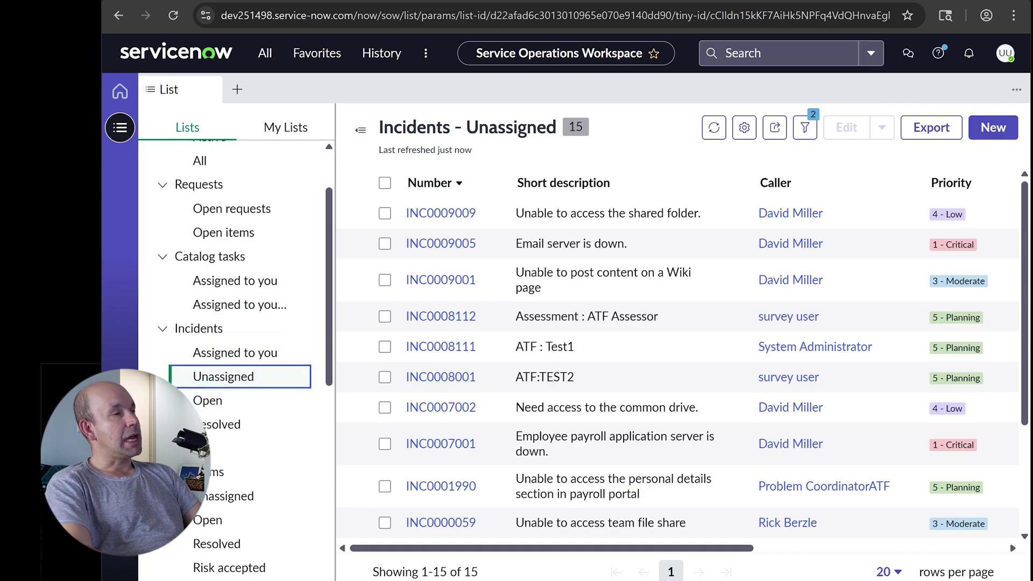
pyautogui.scroll(-3, 565, 346)
pyautogui.scroll(3, 565, 346)
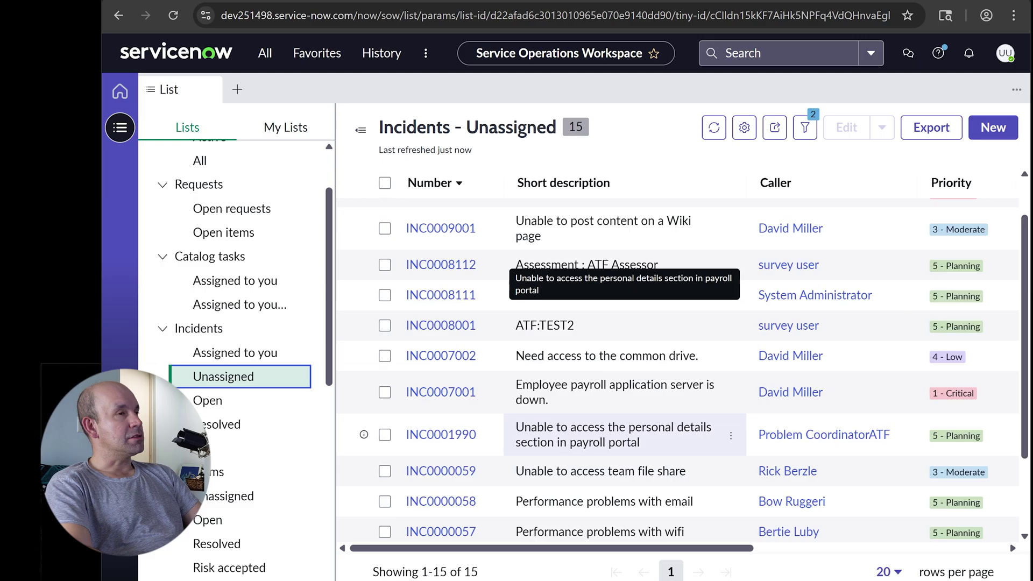
# Check incidents assigned to you, then open unassigned incident INC0007001
pyautogui.click(249, 350)
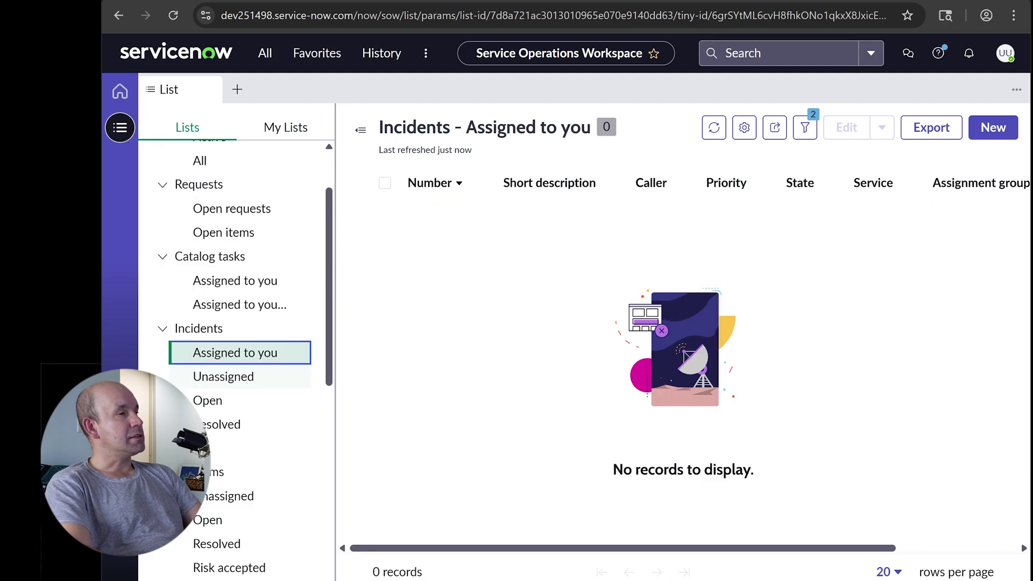
pyautogui.click(224, 377)
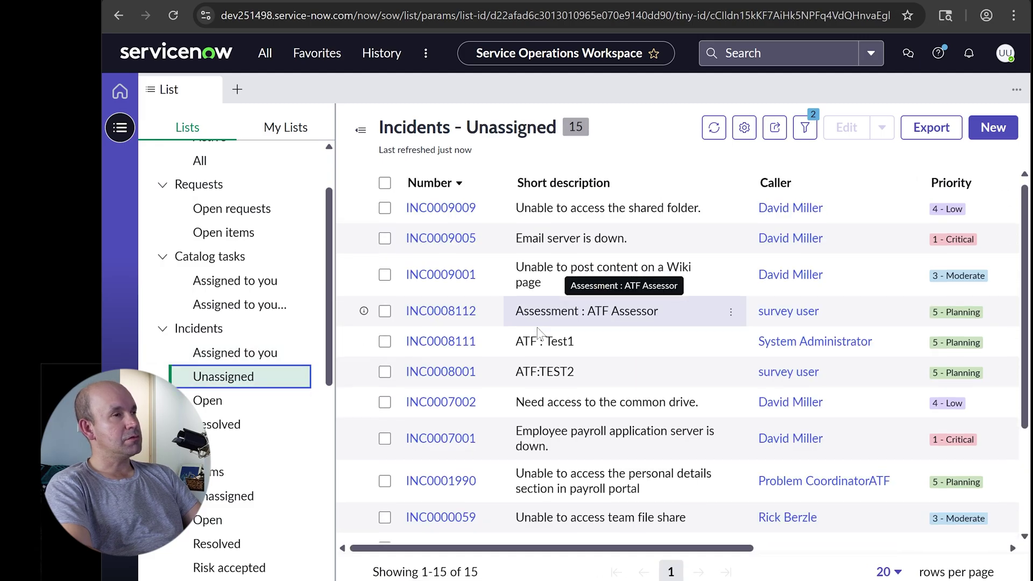
pyautogui.scroll(-3, 537, 327)
pyautogui.scroll(-4, 277, 422)
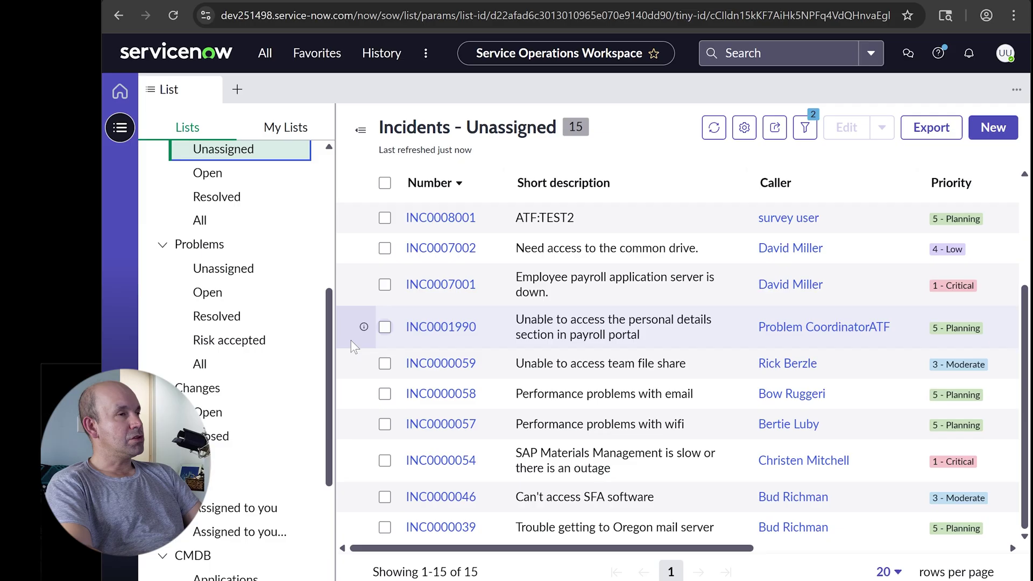
pyautogui.click(433, 290)
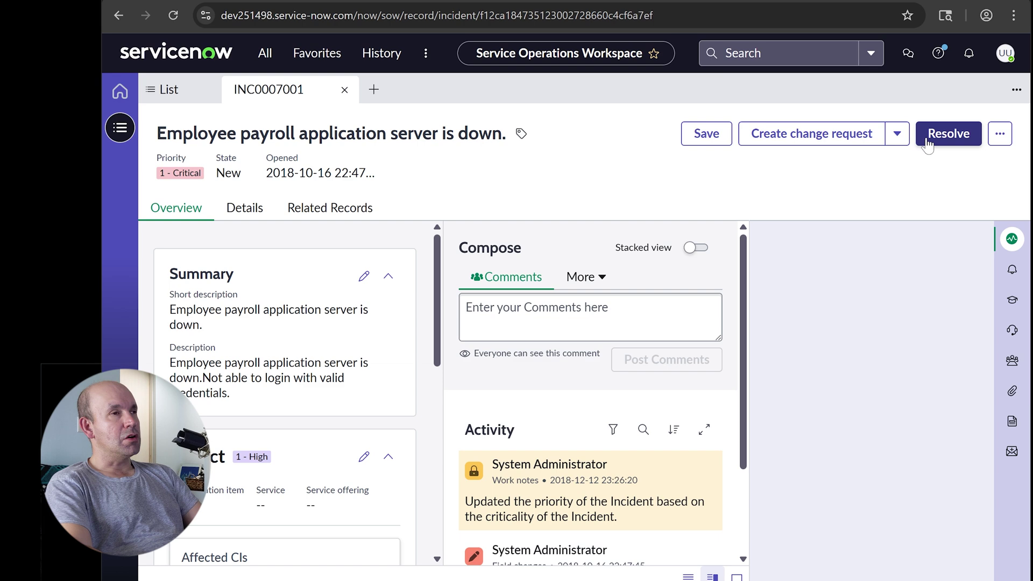
pyautogui.scroll(-2, 495, 268)
pyautogui.scroll(-1, 592, 377)
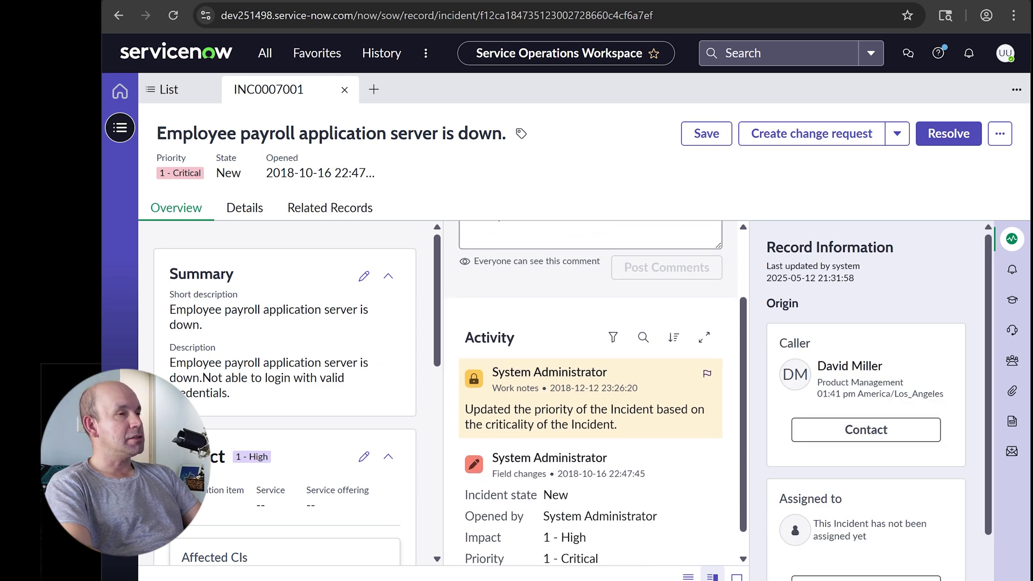